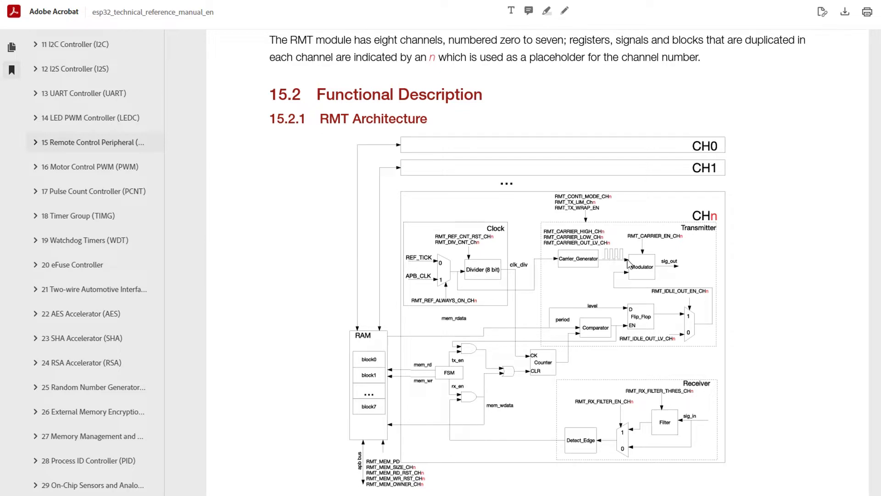
Step: Switch to the ESP32-C3 technical reference manual's section 31.3.1 RMT Architecture
{"action": "key", "text": "ctrl+Tab"}
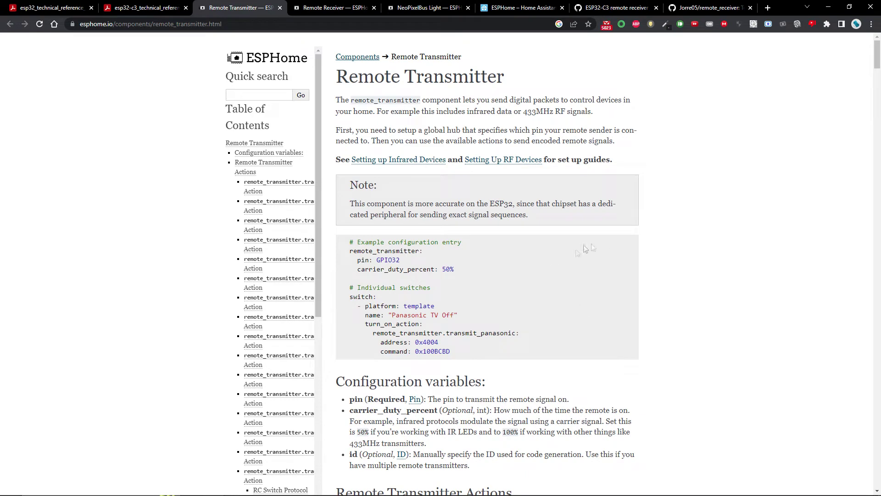
Step: Check the NeoPixelBus Light esp32_rmt method and its ESP32-C3 channel range 0-1
{"action": "left_click", "coordinate": [321, 9]}
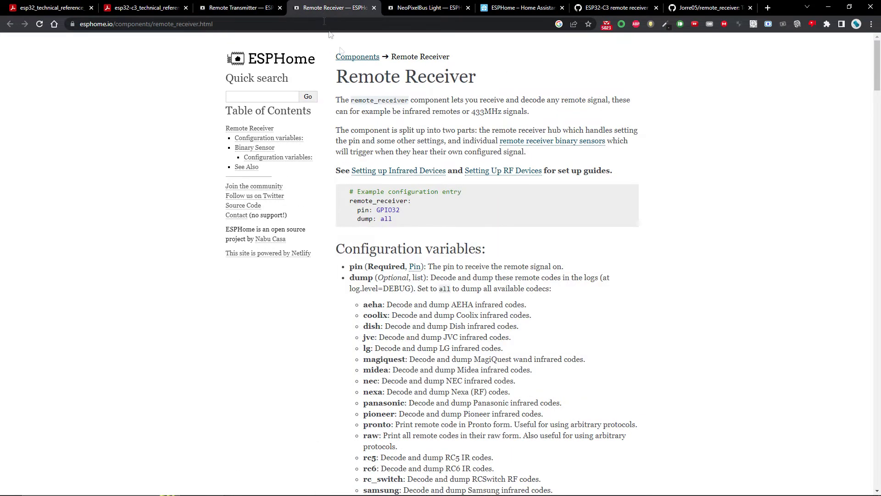
{"action": "left_click", "coordinate": [423, 8]}
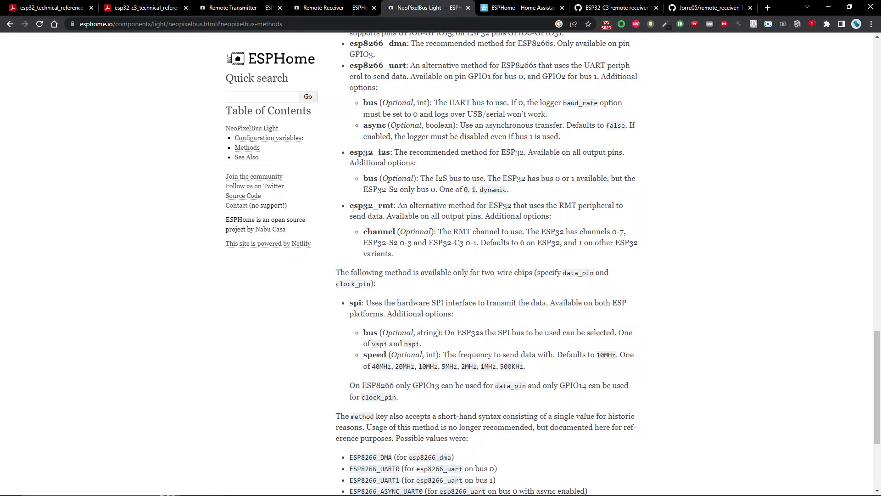
{"action": "left_click_drag", "start_coordinate": [350, 207], "coordinate": [392, 207]}
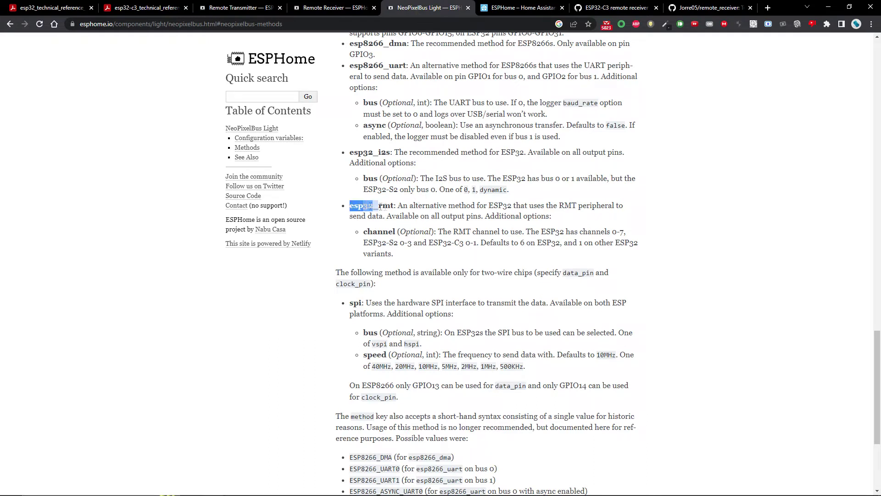
{"action": "left_click", "coordinate": [391, 215]}
{"action": "left_click_drag", "start_coordinate": [466, 243], "coordinate": [476, 242]}
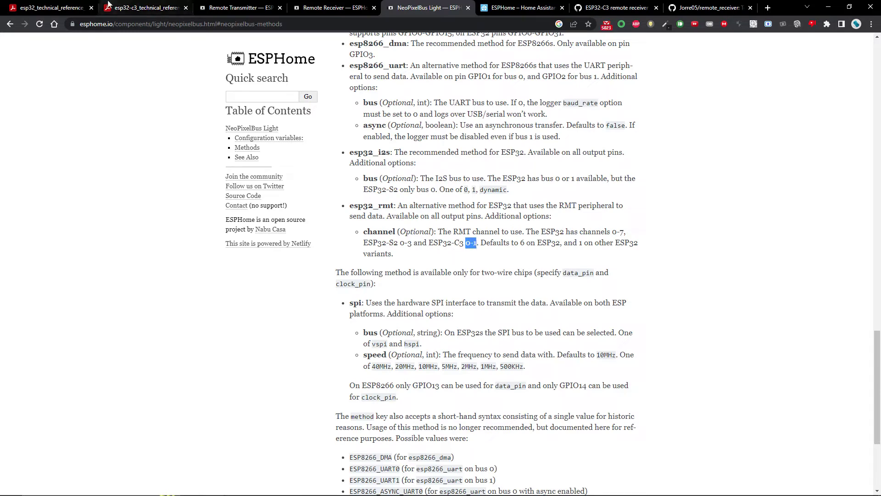
Step: Compare with the ESP32-C3 RMT diagram, revisit the receiver and transmitter docs, then the dashboard
{"action": "left_click", "coordinate": [146, 7]}
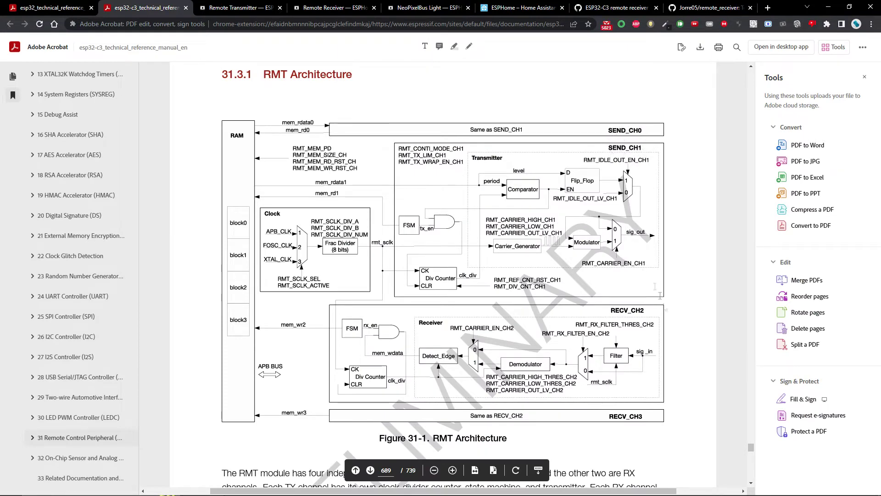
{"action": "left_click", "coordinate": [429, 8]}
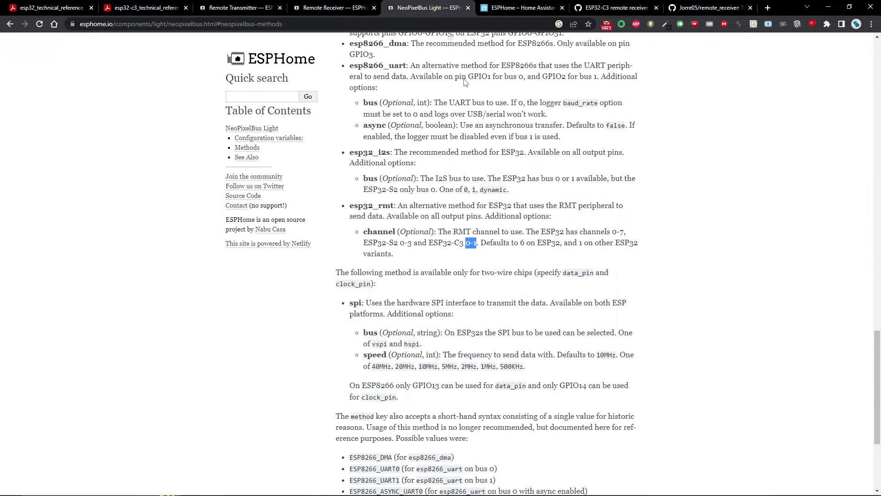
{"action": "left_click_drag", "start_coordinate": [411, 259], "coordinate": [357, 200]}
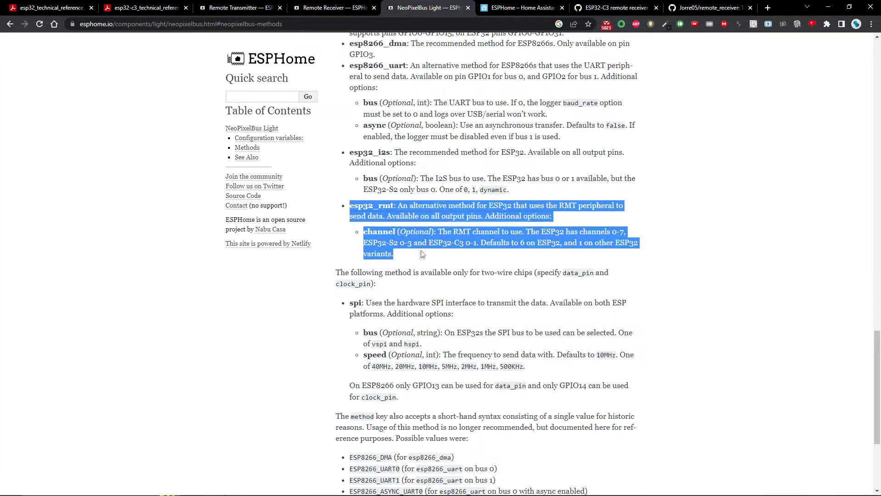
{"action": "left_click", "coordinate": [334, 8]}
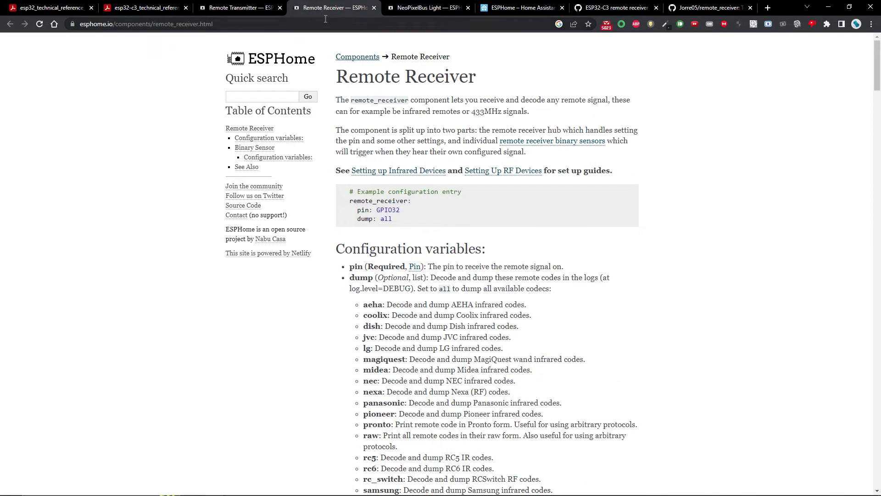
{"action": "left_click", "coordinate": [241, 8]}
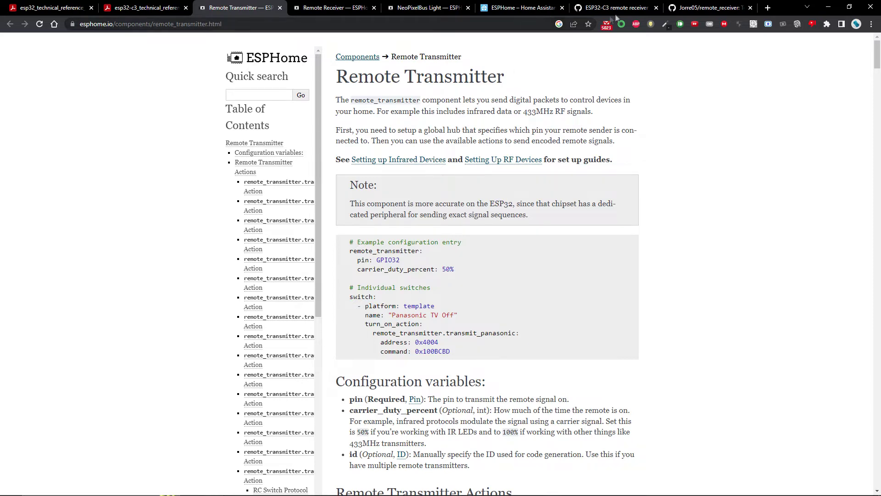
{"action": "left_click", "coordinate": [520, 7]}
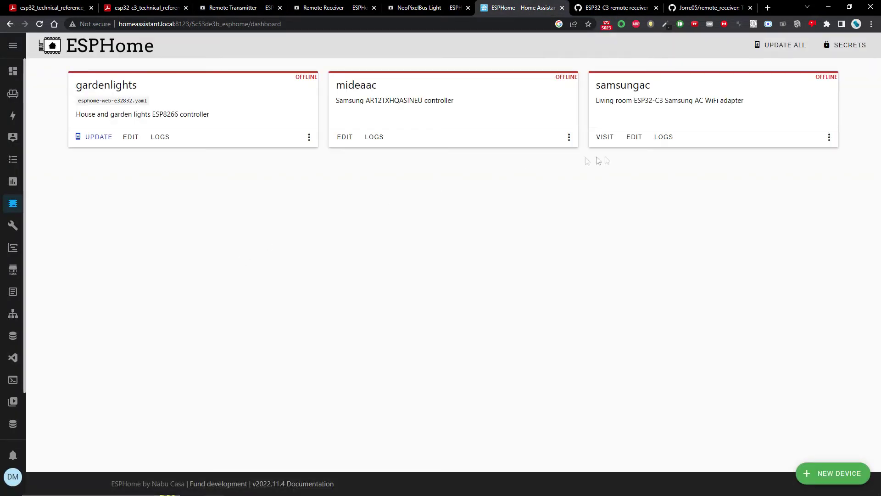
Step: Inspect samsungac.yaml's external_components lines 1-3, then view the remote_receiver GitHub repository
{"action": "left_click", "coordinate": [634, 137]}
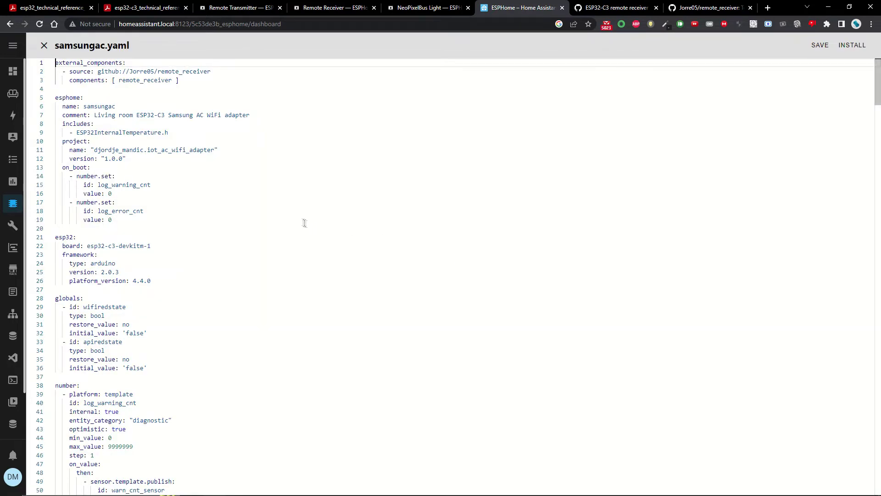
{"action": "left_click_drag", "start_coordinate": [189, 83], "coordinate": [56, 63]}
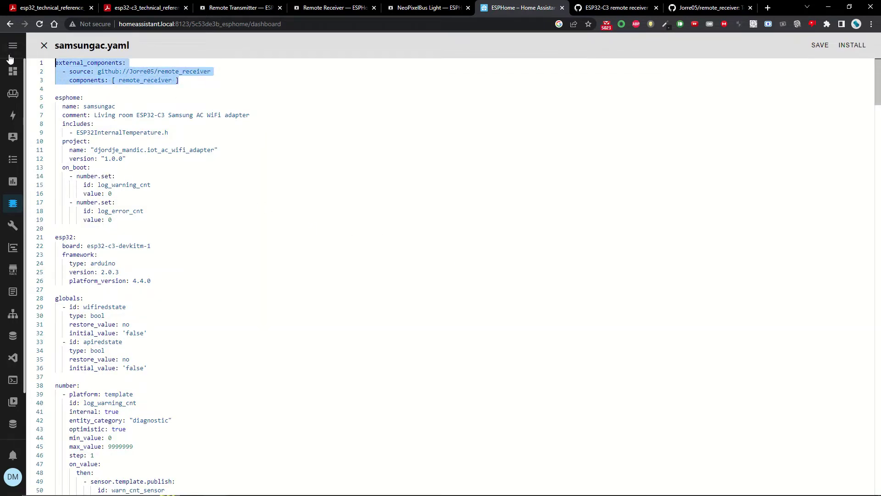
{"action": "left_click", "coordinate": [179, 81]}
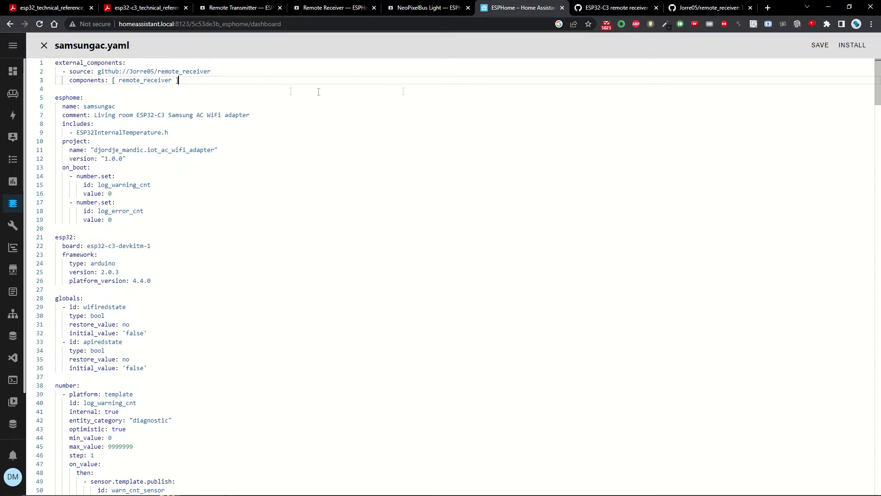
{"action": "left_click", "coordinate": [709, 8]}
{"action": "scroll", "coordinate": [367, 286], "scroll_direction": "down", "scroll_amount": 2}
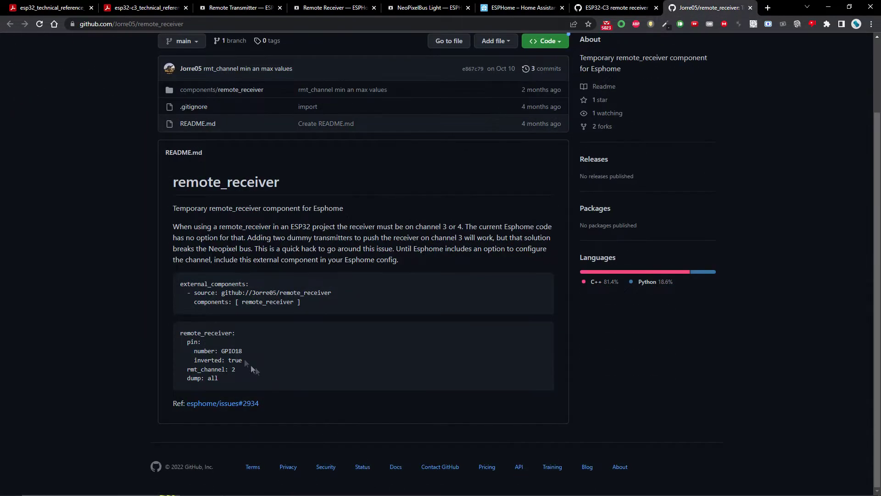
{"action": "left_click_drag", "start_coordinate": [238, 371], "coordinate": [176, 373]}
Step: Review the README's rmt_channel: 2 example, then return to the samsungac.yaml editor
{"action": "left_click", "coordinate": [248, 374]}
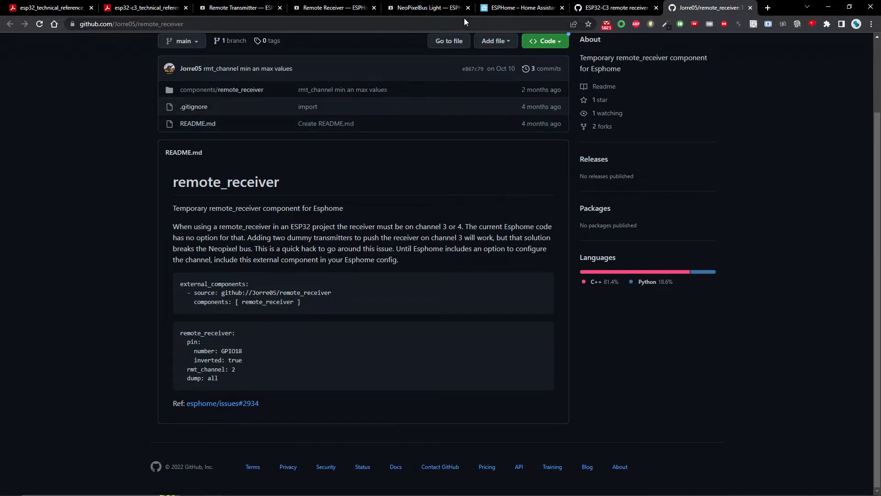
{"action": "left_click", "coordinate": [520, 8]}
{"action": "scroll", "coordinate": [273, 209], "scroll_direction": "down", "scroll_amount": 5}
{"action": "scroll", "coordinate": [274, 209], "scroll_direction": "up", "scroll_amount": 3}
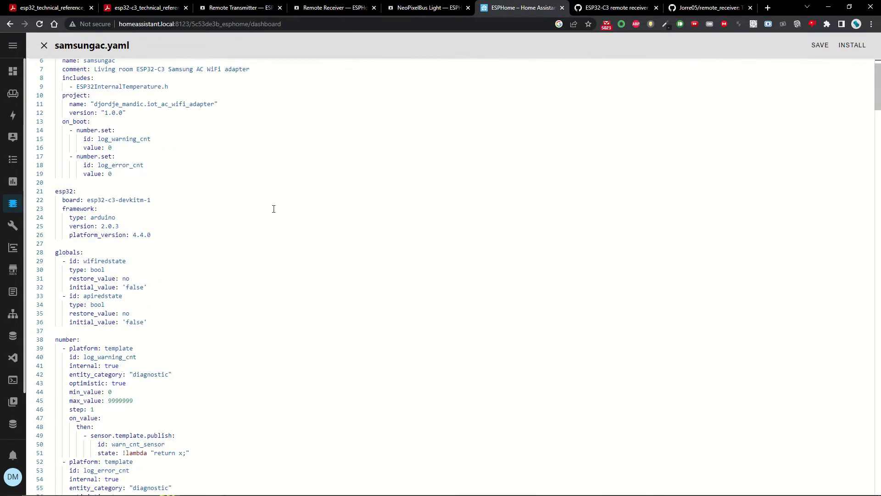
{"action": "scroll", "coordinate": [273, 208], "scroll_direction": "down", "scroll_amount": 10}
{"action": "scroll", "coordinate": [268, 227], "scroll_direction": "down", "scroll_amount": 10}
{"action": "scroll", "coordinate": [262, 237], "scroll_direction": "down", "scroll_amount": 10}
{"action": "scroll", "coordinate": [253, 248], "scroll_direction": "down", "scroll_amount": 5}
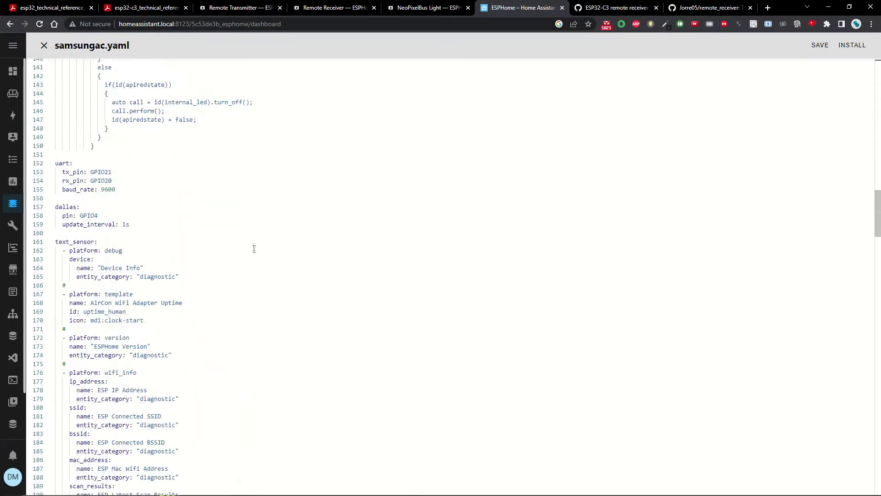
{"action": "scroll", "coordinate": [254, 248], "scroll_direction": "down", "scroll_amount": 8}
{"action": "scroll", "coordinate": [253, 249], "scroll_direction": "down", "scroll_amount": 5}
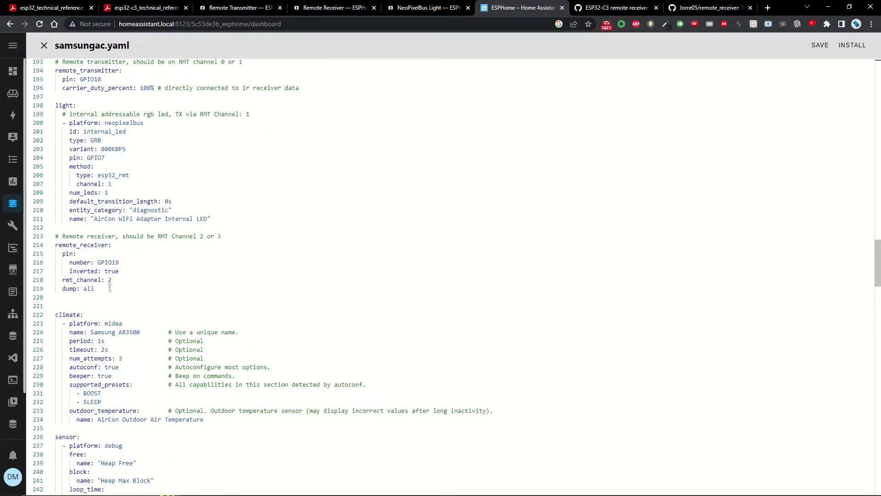
Step: Compare the receiver's rmt_channel: 2 on line 218 with the ESP32-C3 RMT diagram
{"action": "left_click_drag", "start_coordinate": [116, 280], "coordinate": [56, 279]}
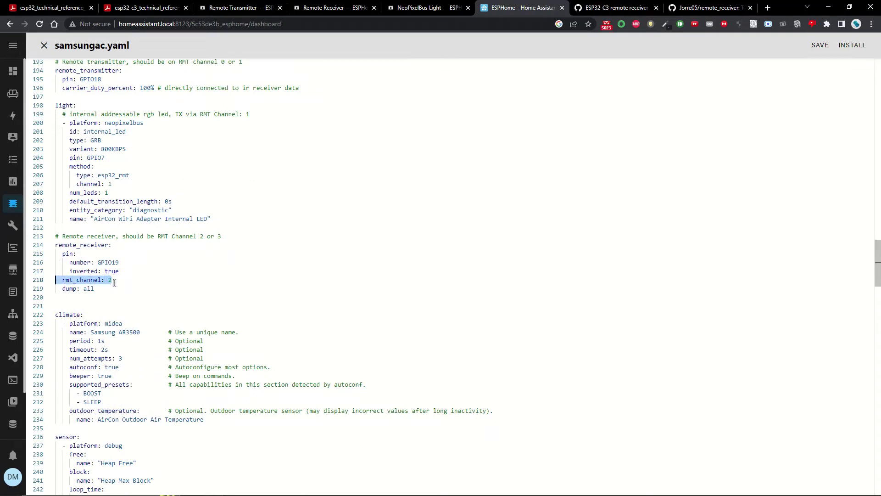
{"action": "scroll", "coordinate": [138, 289], "scroll_direction": "up", "scroll_amount": 2}
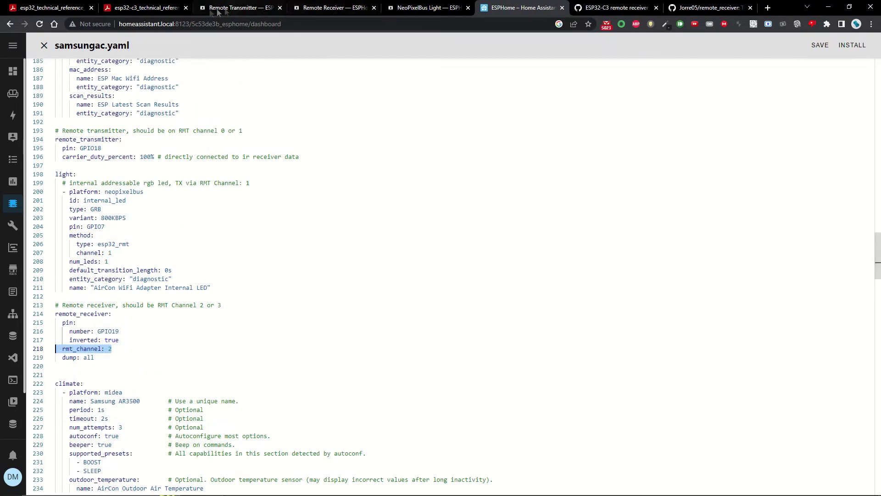
{"action": "left_click", "coordinate": [144, 8]}
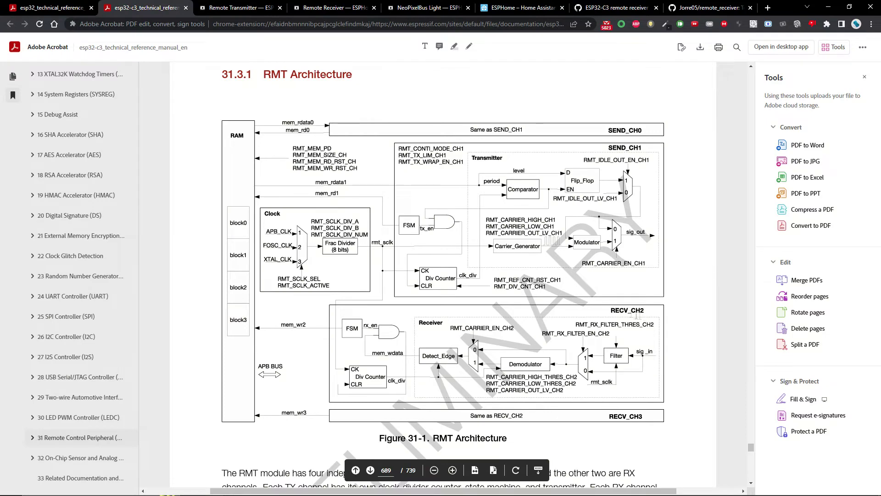
{"action": "left_click", "coordinate": [486, 9]}
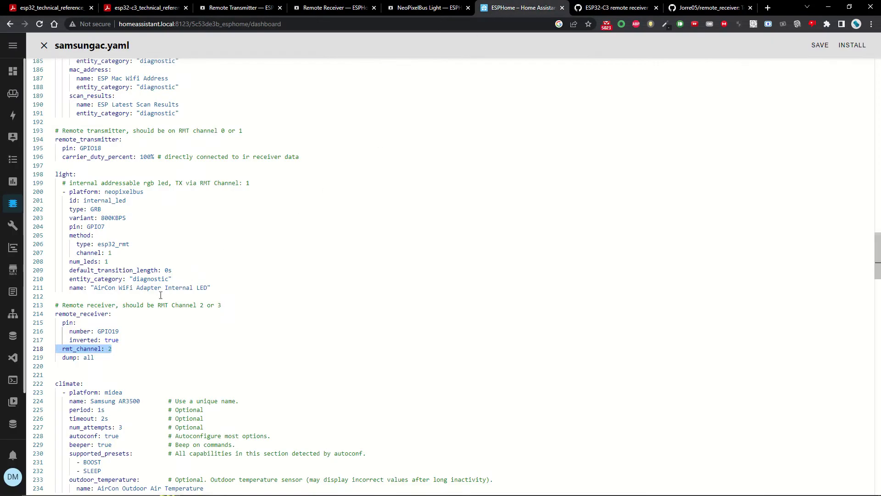
Step: Review the LED's esp32_rmt channel 1 and transmitter GPIO18 channel 0, then save via INSTALL
{"action": "left_click", "coordinate": [120, 259]}
{"action": "left_click_drag", "start_coordinate": [62, 244], "coordinate": [123, 244]}
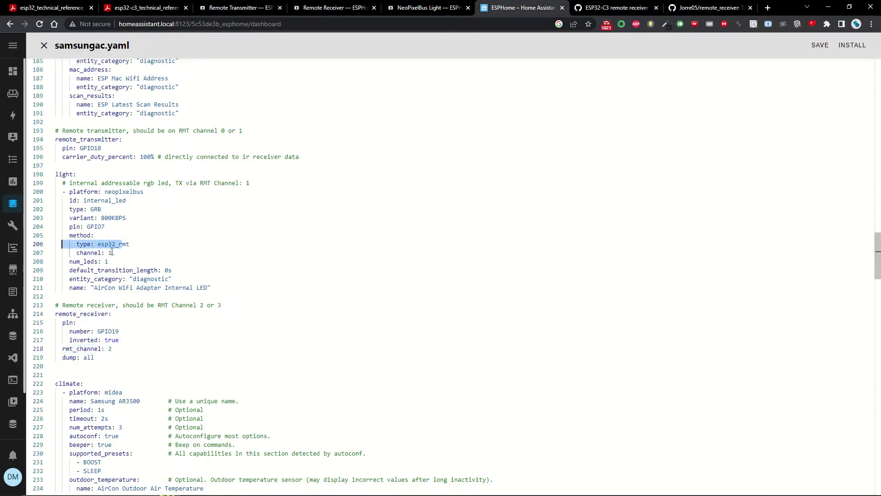
{"action": "left_click", "coordinate": [118, 253]}
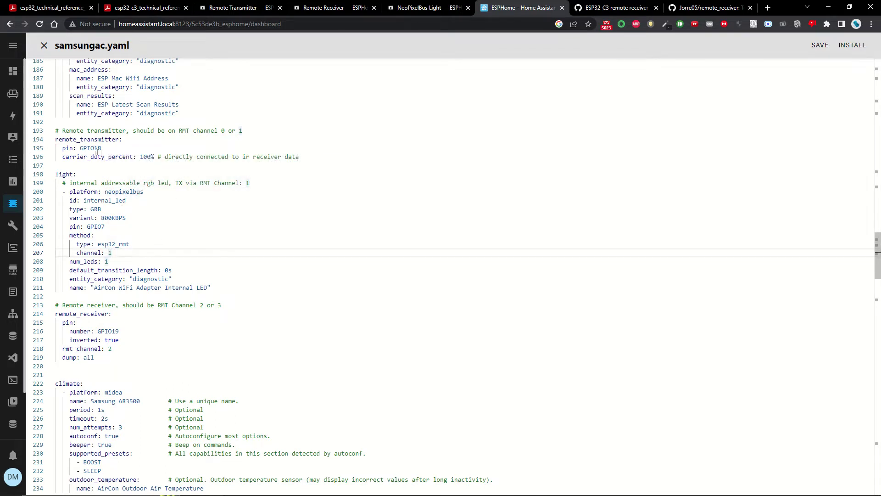
{"action": "double_click", "coordinate": [89, 148]}
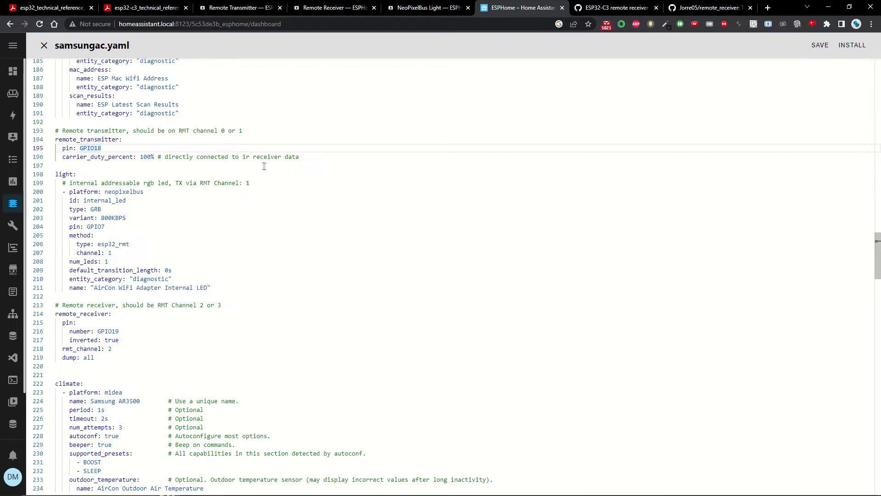
{"action": "scroll", "coordinate": [264, 166], "scroll_direction": "up", "scroll_amount": 1}
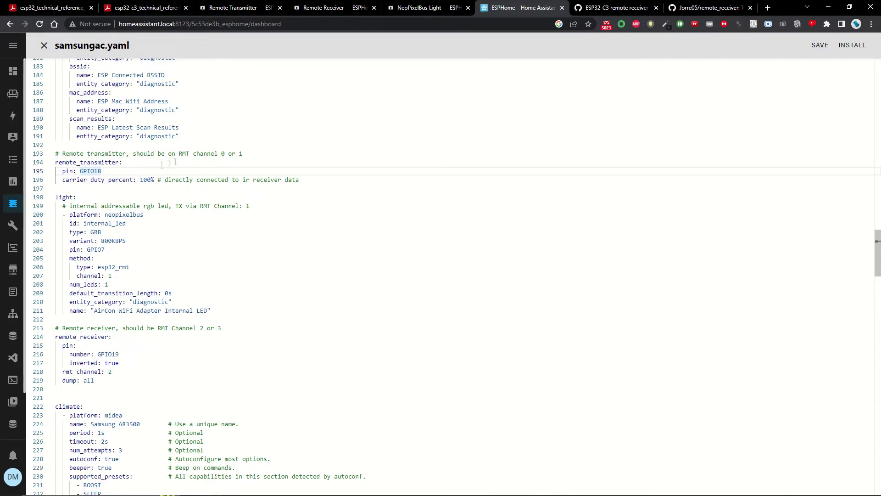
{"action": "left_click", "coordinate": [225, 154]}
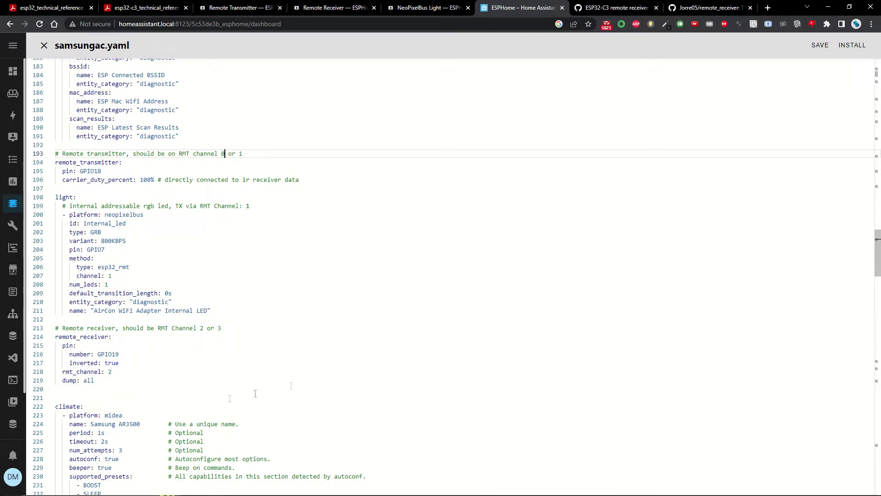
{"action": "left_click", "coordinate": [857, 47]}
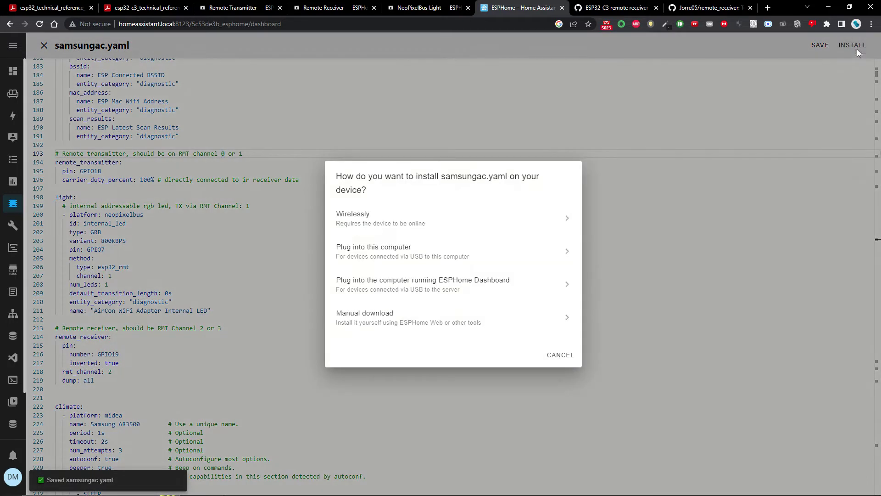
Step: Install wirelessly and confirm the log shows transmitter Channel: 0 and receiver Channel: 2
{"action": "left_click", "coordinate": [385, 218]}
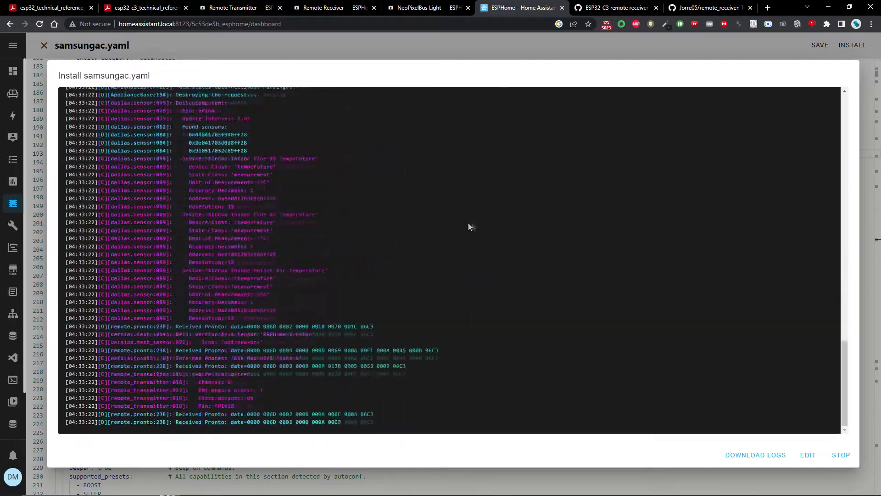
{"action": "left_click_drag", "start_coordinate": [846, 402], "coordinate": [789, 184]}
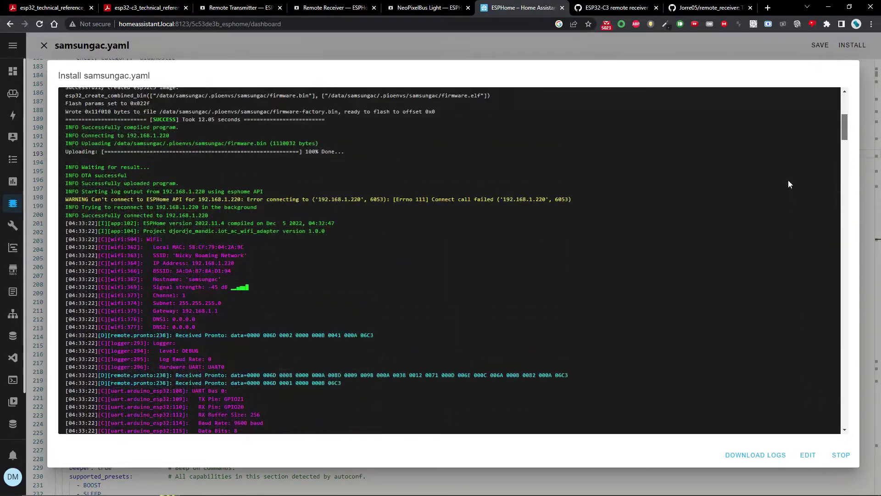
{"action": "mouse_move", "coordinate": [790, 184]}
{"action": "left_mouse_down"}
{"action": "mouse_move", "coordinate": [797, 211]}
{"action": "mouse_move", "coordinate": [795, 197]}
{"action": "left_mouse_up"}
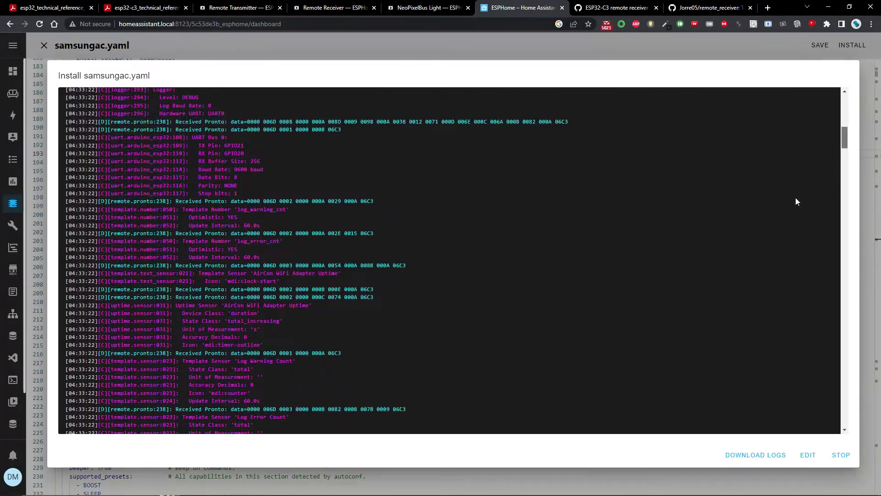
{"action": "scroll", "coordinate": [795, 198], "scroll_direction": "up", "scroll_amount": 4}
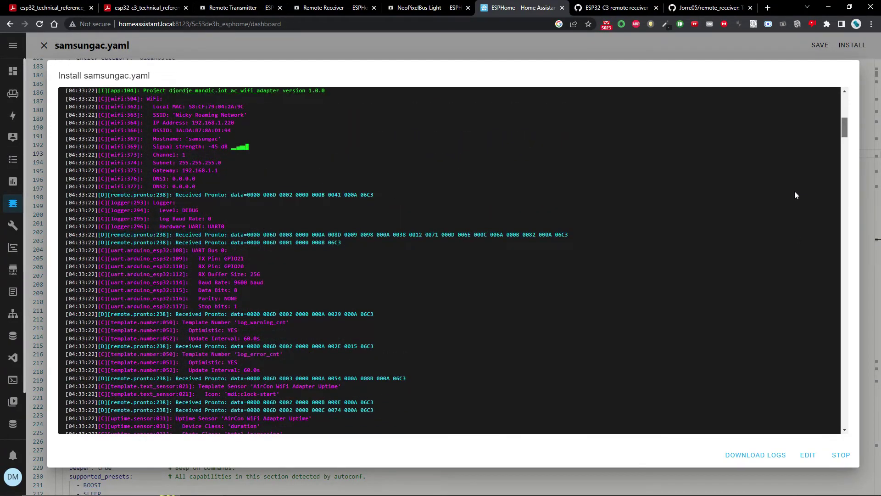
{"action": "scroll", "coordinate": [795, 196], "scroll_direction": "down", "scroll_amount": 4}
{"action": "scroll", "coordinate": [801, 217], "scroll_direction": "down", "scroll_amount": 4}
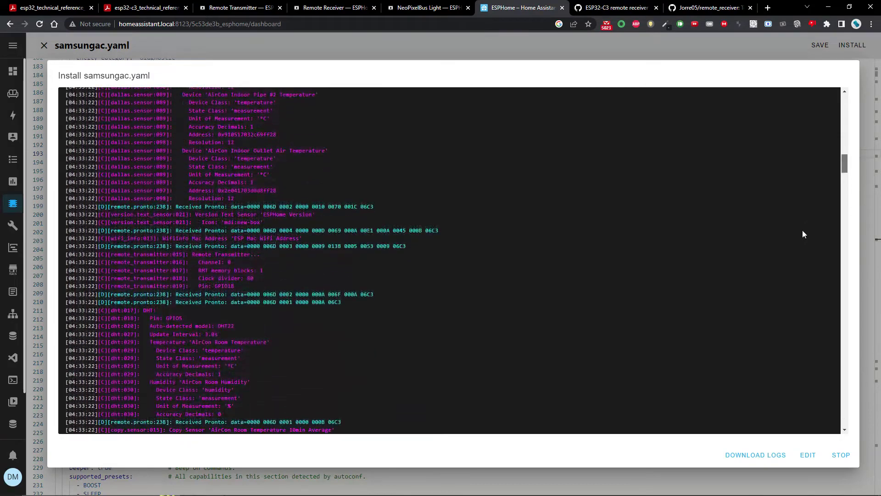
{"action": "scroll", "coordinate": [803, 236], "scroll_direction": "down", "scroll_amount": 3}
{"action": "scroll", "coordinate": [804, 236], "scroll_direction": "down", "scroll_amount": 2}
{"action": "scroll", "coordinate": [803, 231], "scroll_direction": "up", "scroll_amount": 2}
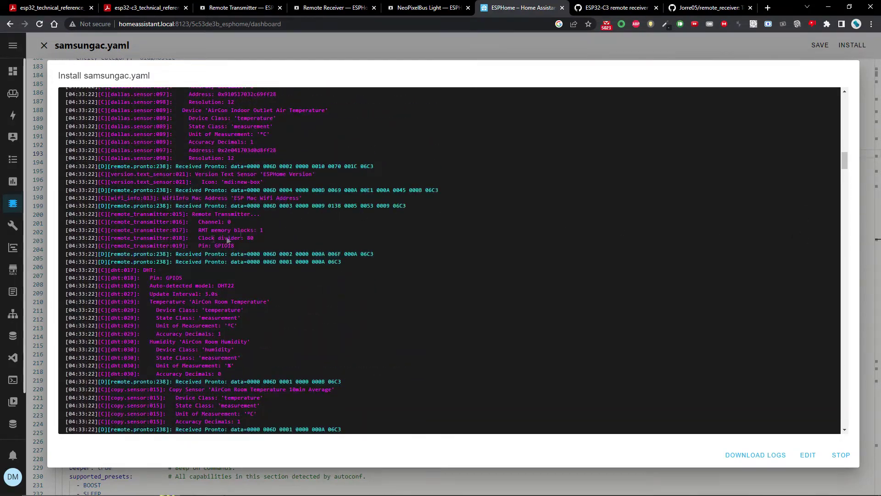
{"action": "left_click_drag", "start_coordinate": [232, 222], "coordinate": [201, 222]}
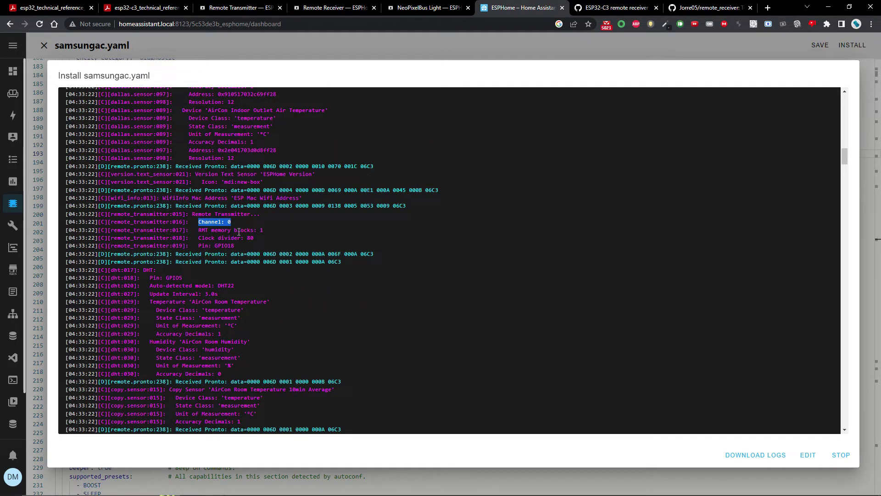
{"action": "left_click", "coordinate": [247, 248]}
{"action": "scroll", "coordinate": [257, 252], "scroll_direction": "down", "scroll_amount": 5}
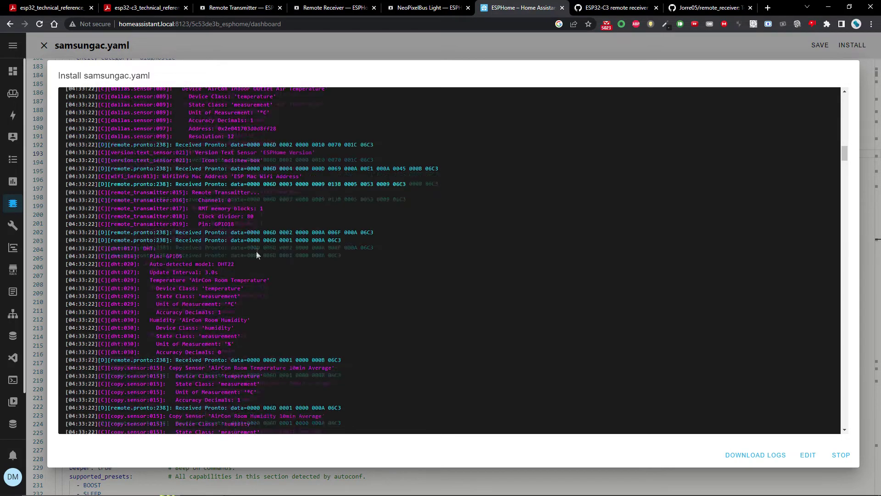
{"action": "scroll", "coordinate": [257, 252], "scroll_direction": "down", "scroll_amount": 3}
{"action": "scroll", "coordinate": [249, 253], "scroll_direction": "down", "scroll_amount": 6}
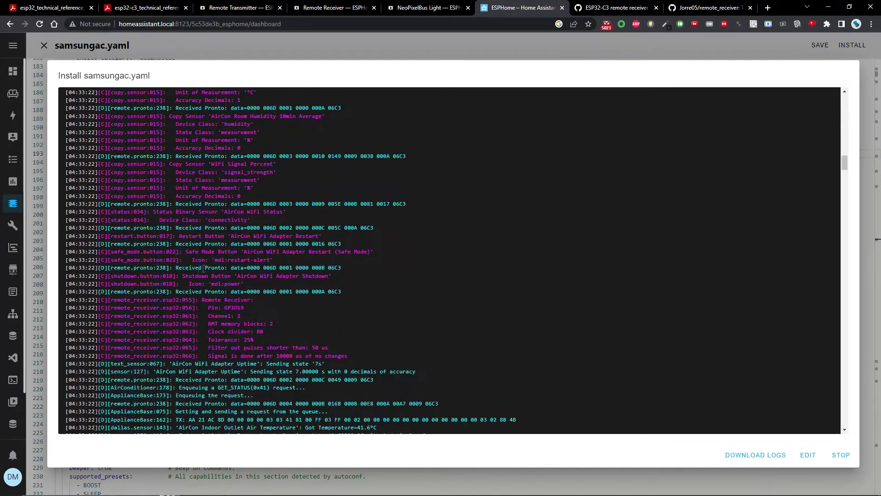
{"action": "left_click_drag", "start_coordinate": [238, 319], "coordinate": [207, 316]}
{"action": "left_click", "coordinate": [253, 321]}
{"action": "scroll", "coordinate": [252, 320], "scroll_direction": "down", "scroll_amount": 5}
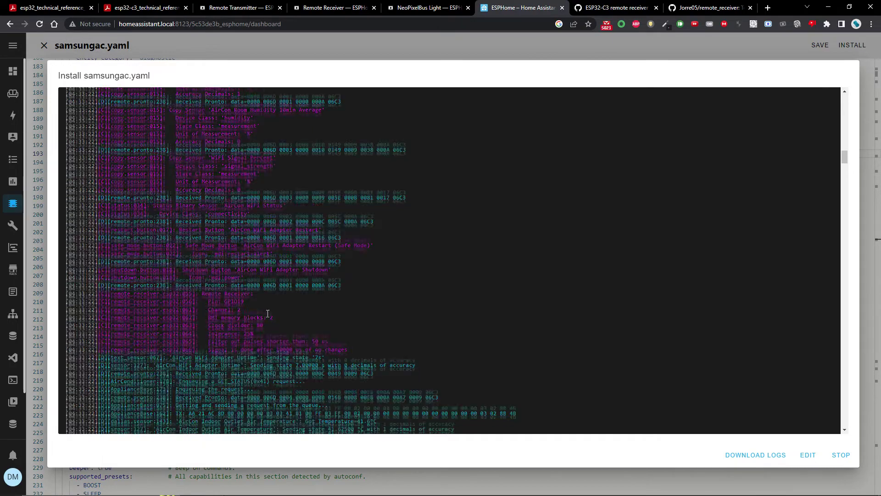
{"action": "scroll", "coordinate": [268, 313], "scroll_direction": "down", "scroll_amount": 5}
{"action": "scroll", "coordinate": [268, 313], "scroll_direction": "down", "scroll_amount": 5}
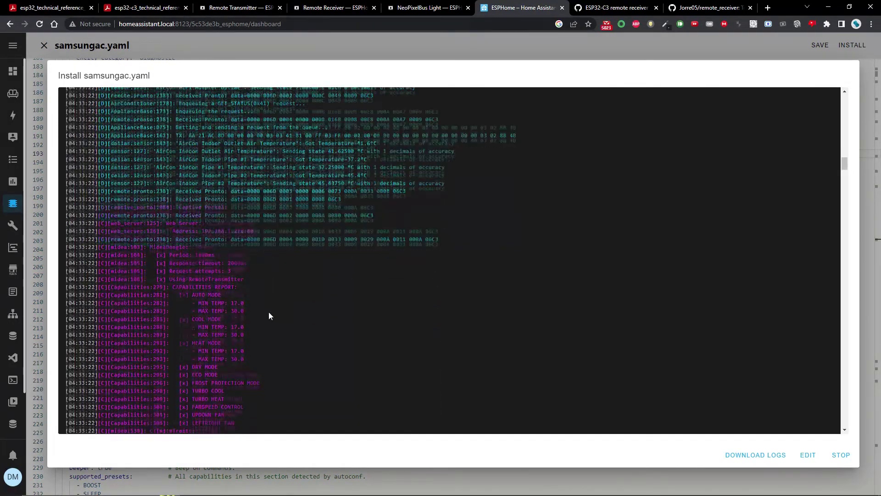
{"action": "scroll", "coordinate": [268, 312], "scroll_direction": "down", "scroll_amount": 5}
{"action": "scroll", "coordinate": [269, 310], "scroll_direction": "down", "scroll_amount": 5}
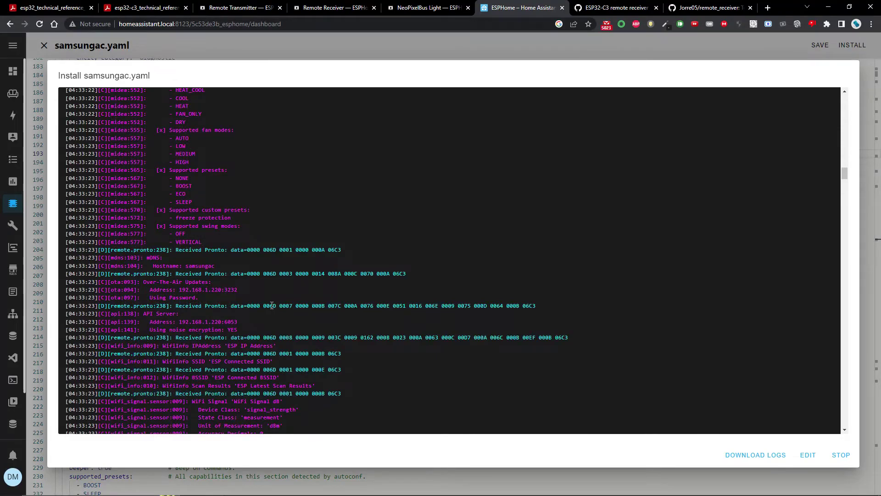
{"action": "scroll", "coordinate": [269, 309], "scroll_direction": "down", "scroll_amount": 5}
{"action": "scroll", "coordinate": [270, 305], "scroll_direction": "up", "scroll_amount": 3}
{"action": "scroll", "coordinate": [270, 305], "scroll_direction": "up", "scroll_amount": 5}
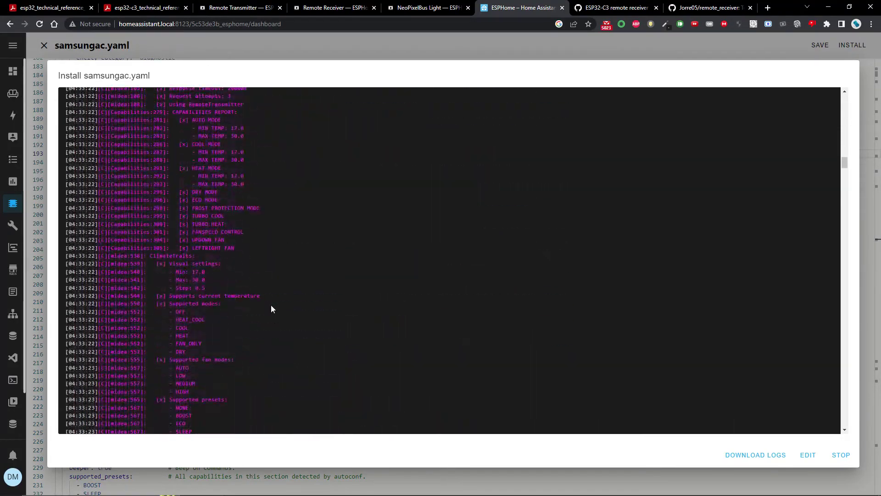
{"action": "scroll", "coordinate": [271, 305], "scroll_direction": "up", "scroll_amount": 5}
{"action": "scroll", "coordinate": [271, 304], "scroll_direction": "up", "scroll_amount": 5}
{"action": "scroll", "coordinate": [271, 304], "scroll_direction": "up", "scroll_amount": 5}
{"action": "scroll", "coordinate": [272, 304], "scroll_direction": "up", "scroll_amount": 5}
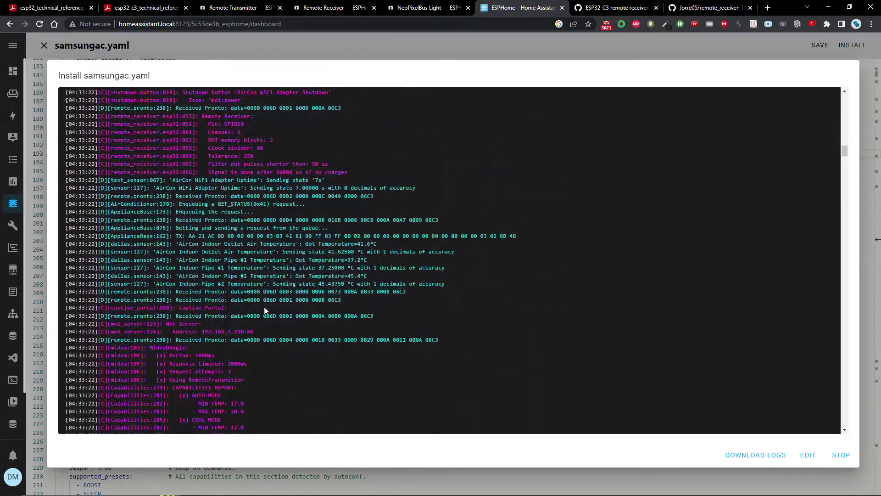
{"action": "scroll", "coordinate": [269, 306], "scroll_direction": "down", "scroll_amount": 3}
{"action": "scroll", "coordinate": [266, 308], "scroll_direction": "down", "scroll_amount": 5}
{"action": "scroll", "coordinate": [264, 309], "scroll_direction": "up", "scroll_amount": 5}
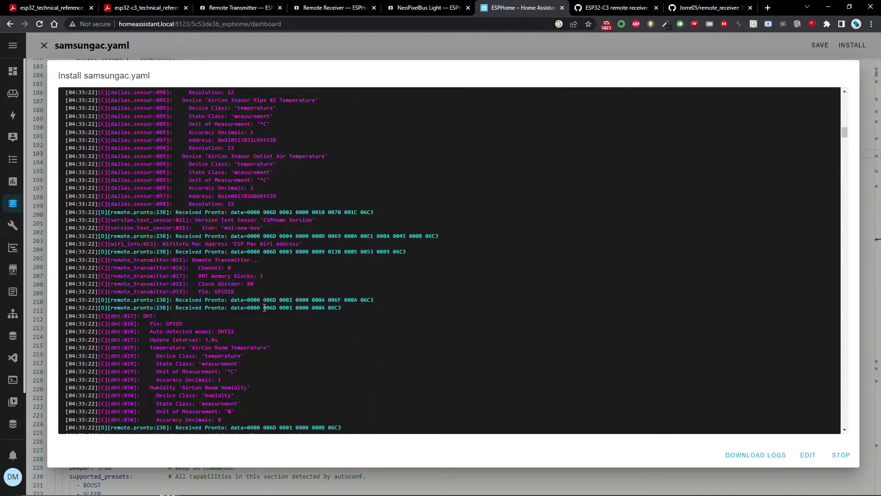
{"action": "scroll", "coordinate": [264, 307], "scroll_direction": "up", "scroll_amount": 5}
{"action": "scroll", "coordinate": [264, 307], "scroll_direction": "up", "scroll_amount": 5}
{"action": "scroll", "coordinate": [264, 307], "scroll_direction": "up", "scroll_amount": 5}
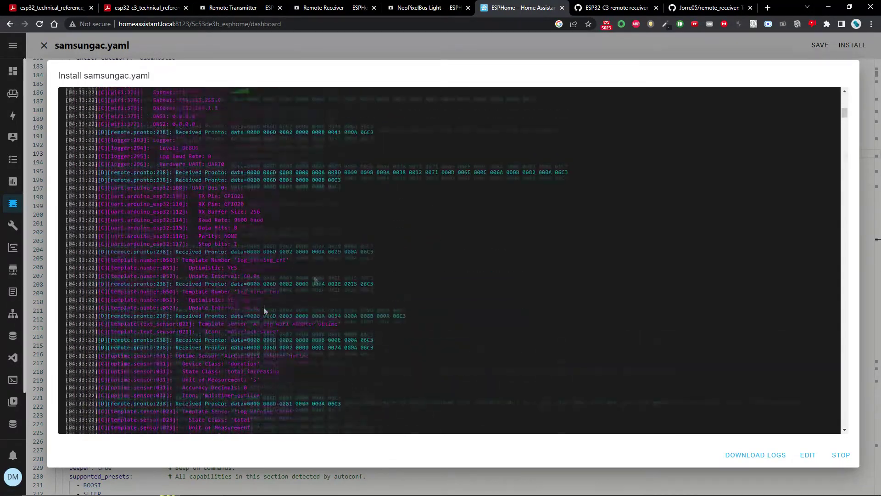
{"action": "scroll", "coordinate": [263, 307], "scroll_direction": "down", "scroll_amount": 5}
{"action": "scroll", "coordinate": [315, 276], "scroll_direction": "down", "scroll_amount": 5}
{"action": "scroll", "coordinate": [316, 278], "scroll_direction": "down", "scroll_amount": 5}
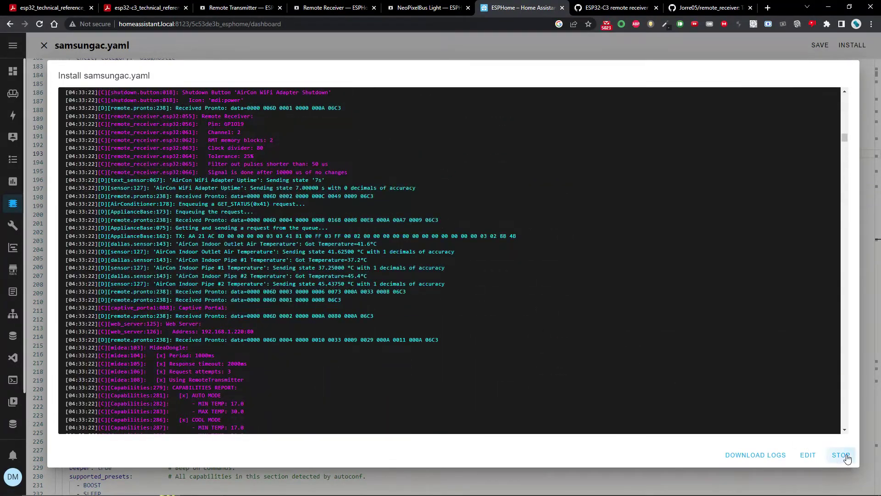
{"action": "left_click", "coordinate": [842, 455]}
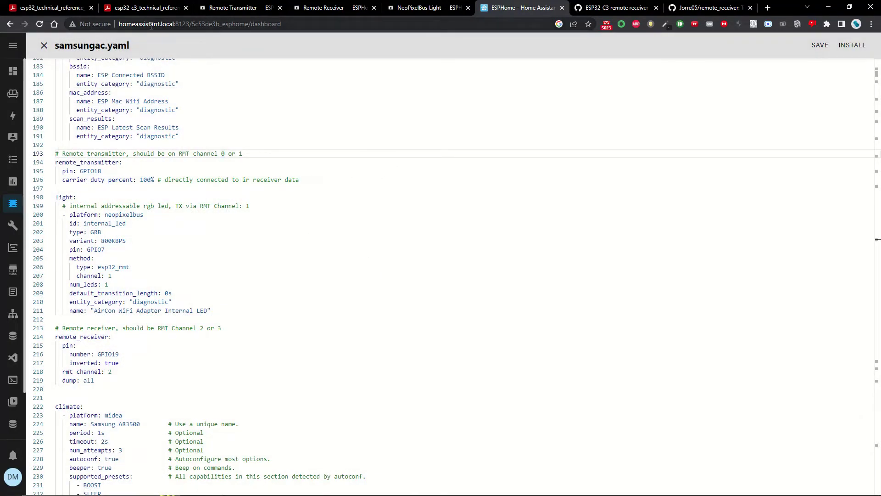
Step: Read the ESP32-C3 remote receiver initialization issue, then return to the ESPHome dashboard
{"action": "left_click", "coordinate": [695, 9]}
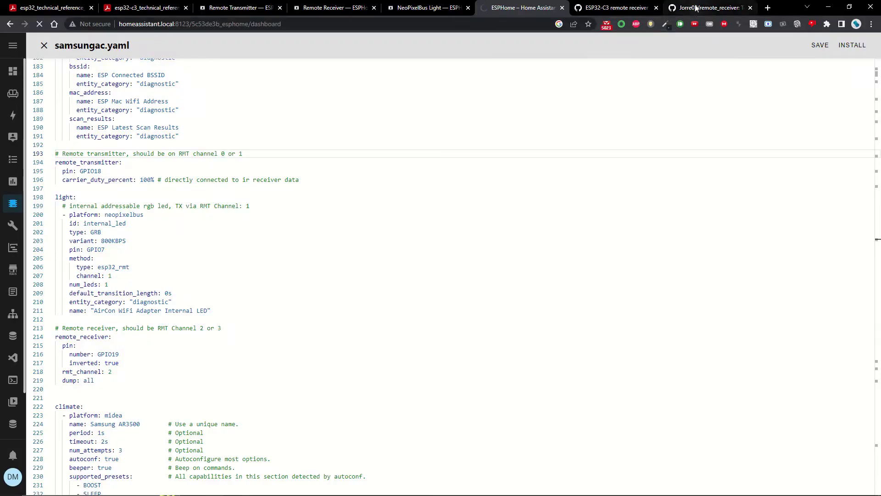
{"action": "scroll", "coordinate": [287, 185], "scroll_direction": "up", "scroll_amount": 3}
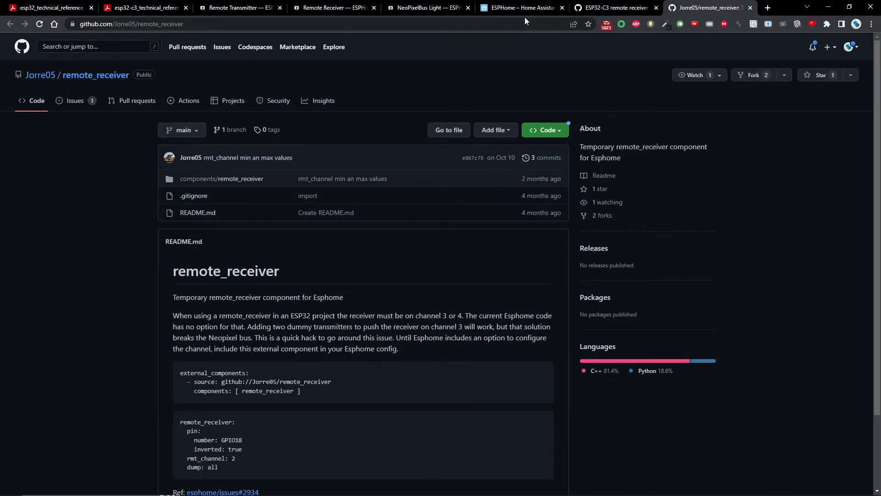
{"action": "left_click", "coordinate": [609, 8]}
{"action": "scroll", "coordinate": [602, 271], "scroll_direction": "down", "scroll_amount": 5}
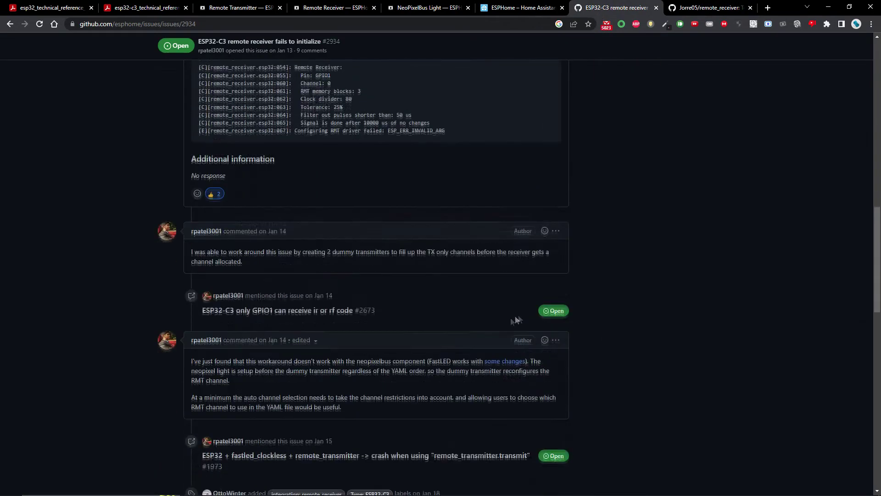
{"action": "scroll", "coordinate": [262, 333], "scroll_direction": "up", "scroll_amount": 8}
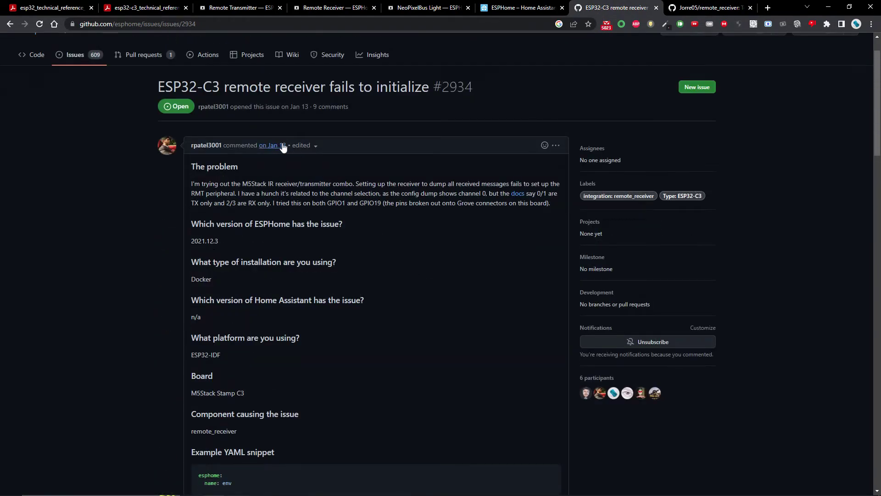
{"action": "scroll", "coordinate": [147, 288], "scroll_direction": "down", "scroll_amount": 8}
{"action": "scroll", "coordinate": [147, 287], "scroll_direction": "down", "scroll_amount": 8}
{"action": "scroll", "coordinate": [146, 287], "scroll_direction": "down", "scroll_amount": 4}
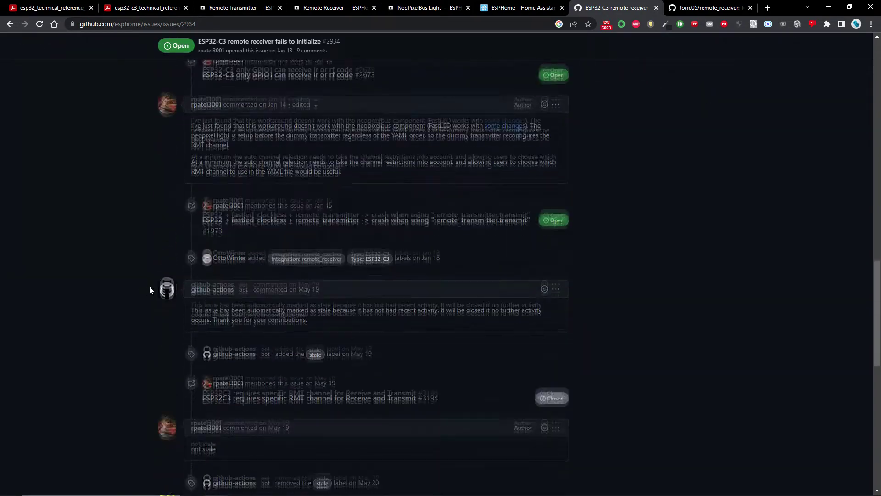
{"action": "scroll", "coordinate": [150, 285], "scroll_direction": "down", "scroll_amount": 10}
{"action": "scroll", "coordinate": [157, 267], "scroll_direction": "up", "scroll_amount": 6}
{"action": "scroll", "coordinate": [156, 275], "scroll_direction": "up", "scroll_amount": 3}
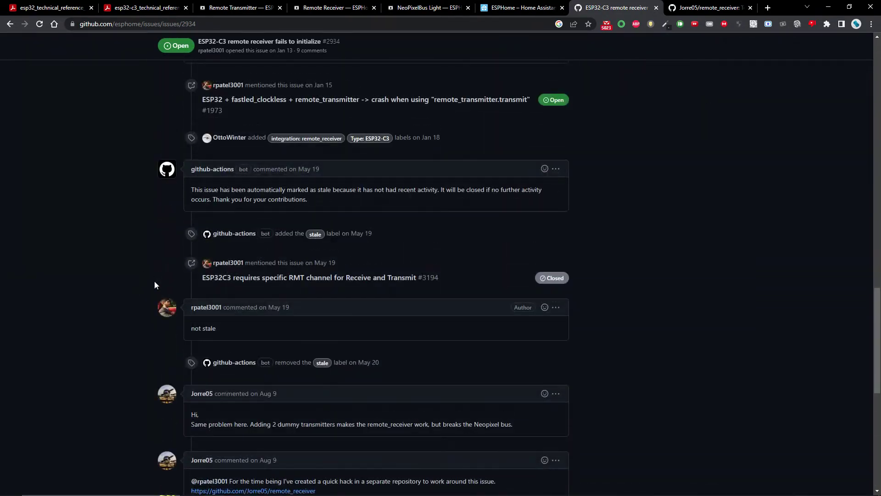
{"action": "scroll", "coordinate": [286, 357], "scroll_direction": "up", "scroll_amount": 6}
{"action": "scroll", "coordinate": [307, 338], "scroll_direction": "up", "scroll_amount": 4}
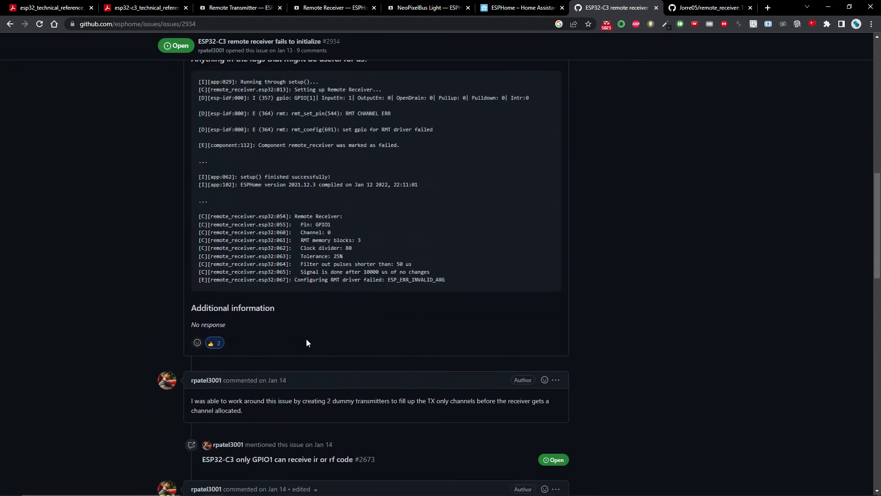
{"action": "scroll", "coordinate": [306, 338], "scroll_direction": "up", "scroll_amount": 2}
{"action": "scroll", "coordinate": [304, 333], "scroll_direction": "up", "scroll_amount": 5}
{"action": "scroll", "coordinate": [303, 333], "scroll_direction": "up", "scroll_amount": 4}
{"action": "scroll", "coordinate": [304, 333], "scroll_direction": "up", "scroll_amount": 5}
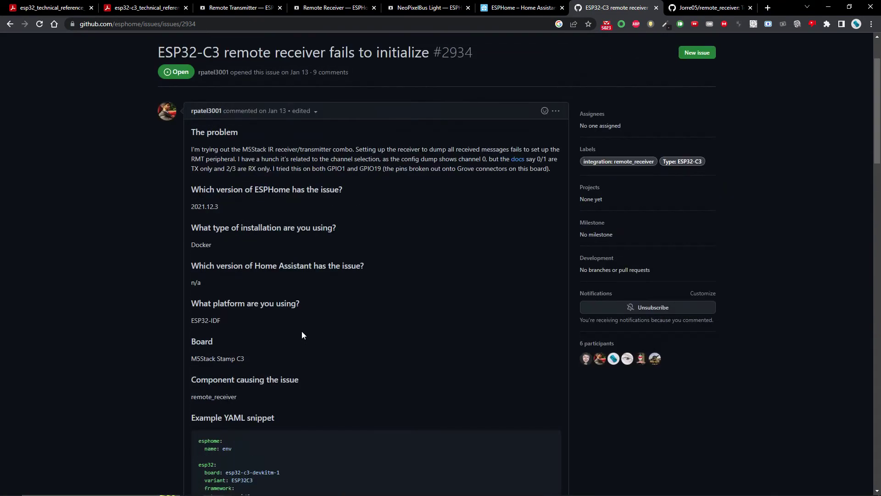
{"action": "left_click", "coordinate": [516, 7]}
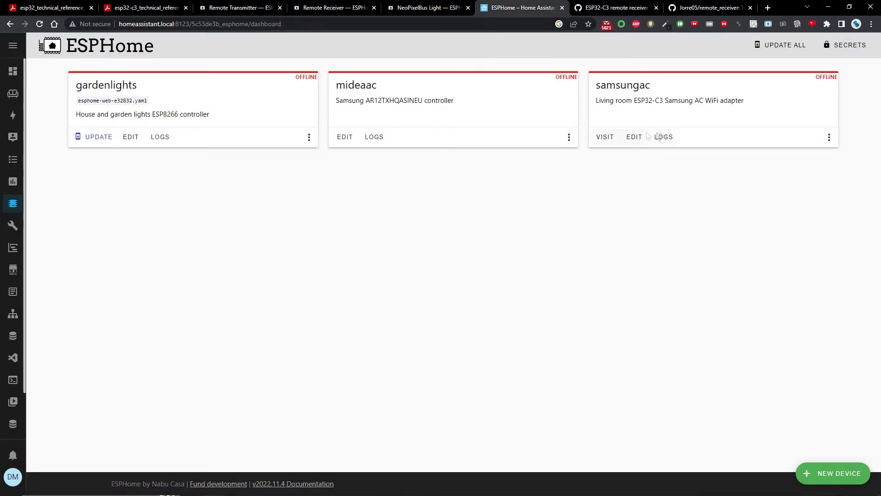
Step: Open samsungac.yaml and inspect the external_components source and the remote_receiver component name
{"action": "left_click", "coordinate": [634, 138]}
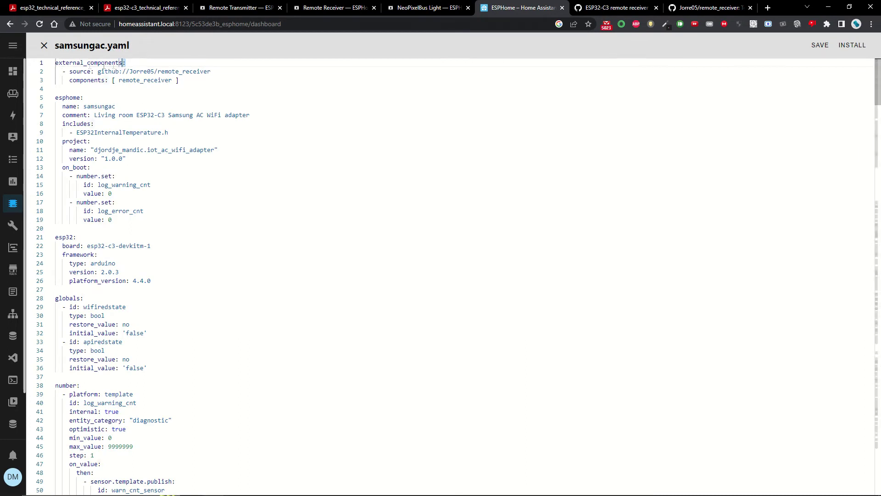
{"action": "left_click_drag", "start_coordinate": [211, 71], "coordinate": [97, 71]}
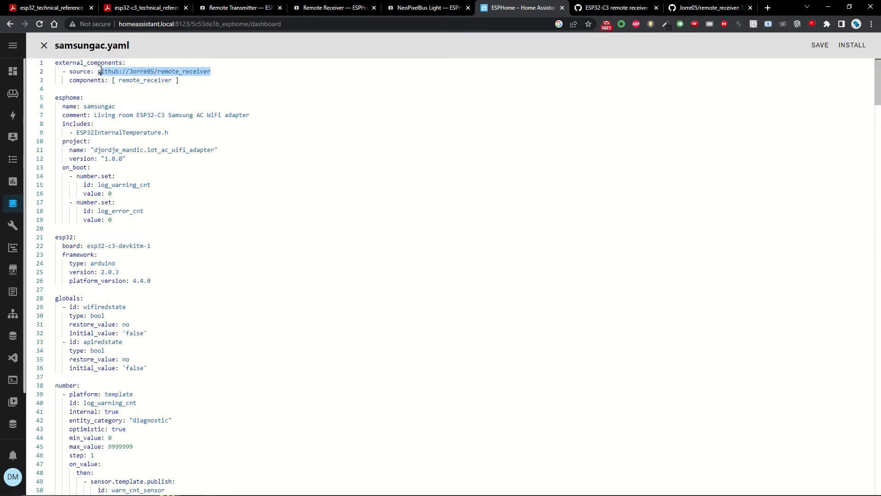
{"action": "left_click", "coordinate": [69, 98]}
{"action": "double_click", "coordinate": [144, 81]}
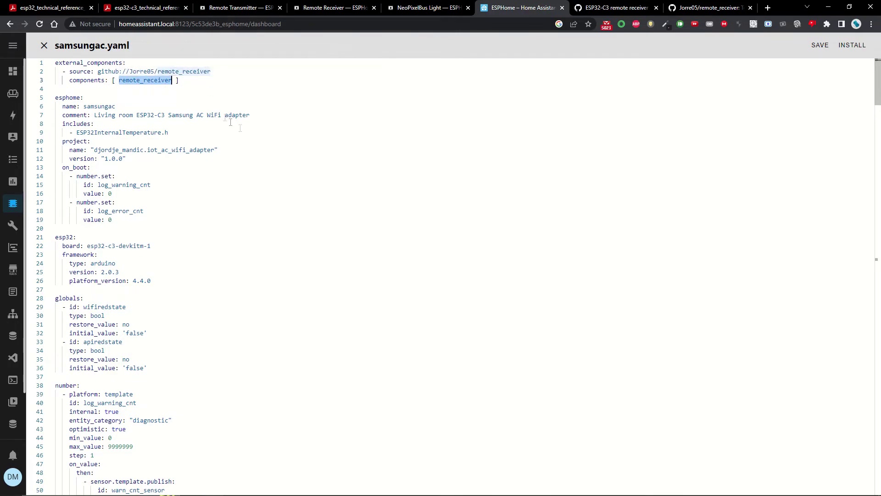
{"action": "scroll", "coordinate": [267, 256], "scroll_direction": "down", "scroll_amount": 10}
{"action": "scroll", "coordinate": [267, 256], "scroll_direction": "down", "scroll_amount": 10}
{"action": "scroll", "coordinate": [207, 248], "scroll_direction": "down", "scroll_amount": 8}
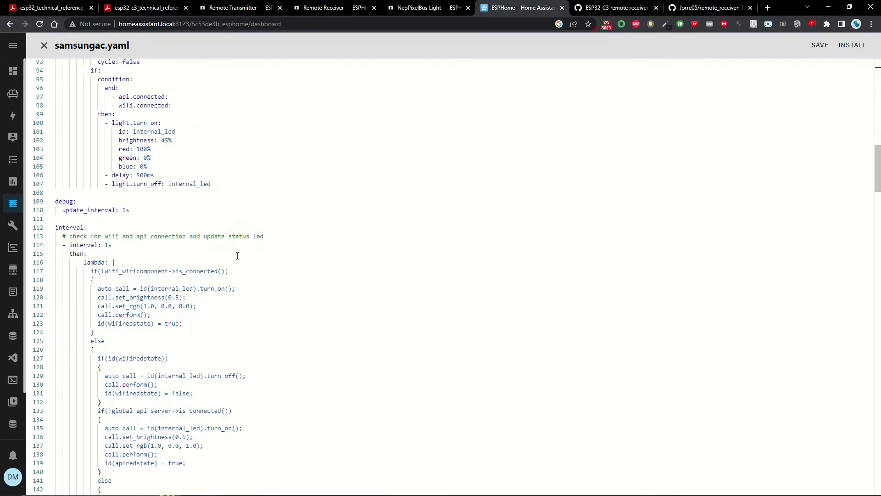
{"action": "scroll", "coordinate": [200, 244], "scroll_direction": "down", "scroll_amount": 8}
{"action": "scroll", "coordinate": [185, 239], "scroll_direction": "down", "scroll_amount": 6}
{"action": "scroll", "coordinate": [184, 239], "scroll_direction": "down", "scroll_amount": 8}
{"action": "scroll", "coordinate": [172, 262], "scroll_direction": "down", "scroll_amount": 6}
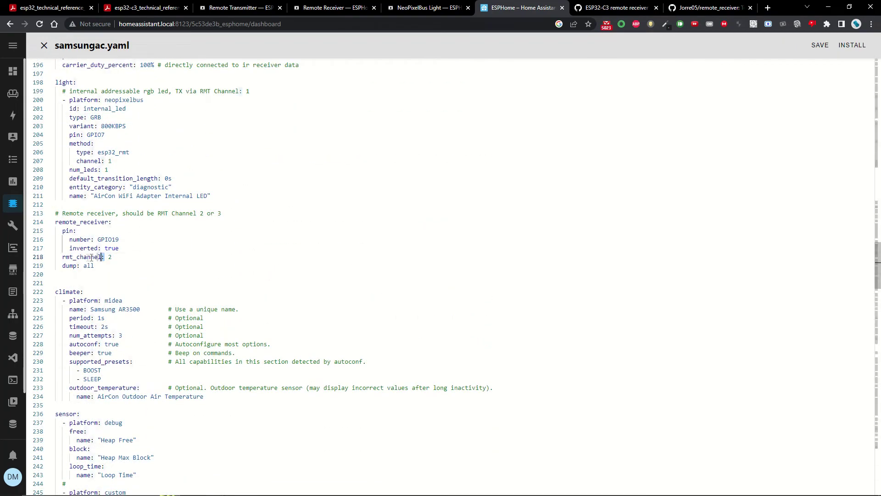
Step: Try rmt_channel 3 for the remote receiver, then restore it to 2
{"action": "double_click", "coordinate": [83, 256]}
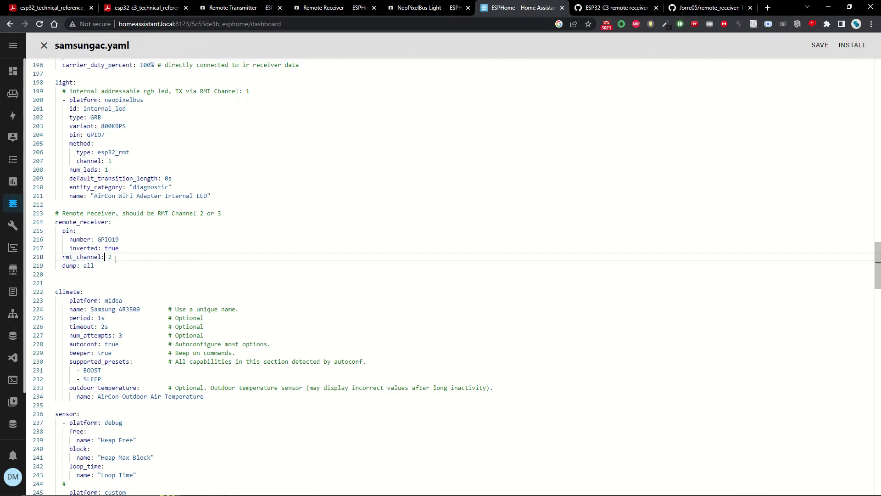
{"action": "left_click_drag", "start_coordinate": [113, 257], "coordinate": [50, 257]}
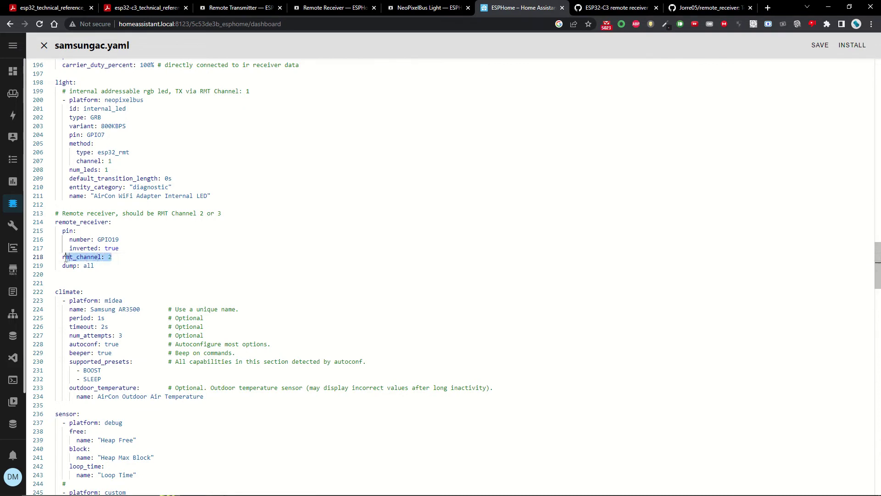
{"action": "double_click", "coordinate": [109, 257]}
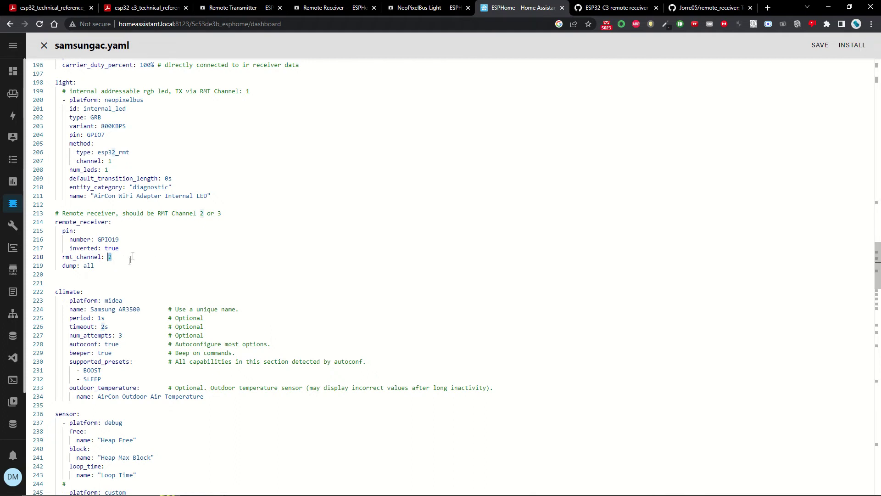
{"action": "type", "text": "3"}
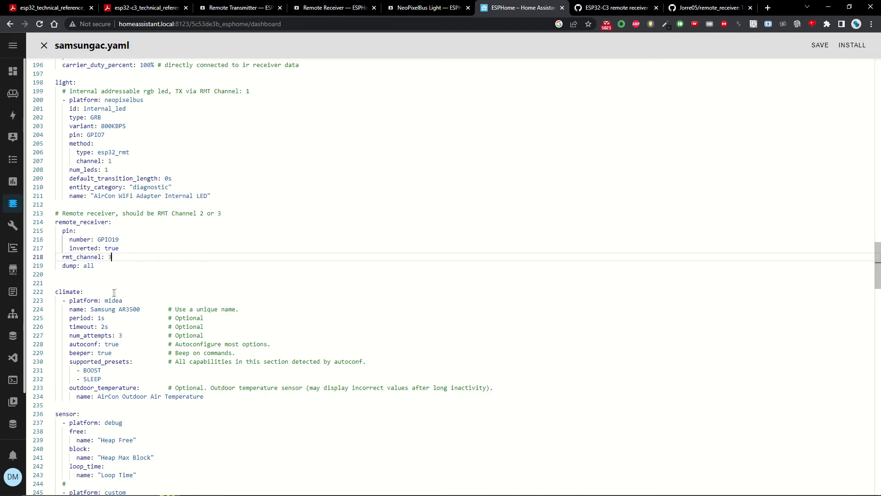
{"action": "scroll", "coordinate": [122, 298], "scroll_direction": "up", "scroll_amount": 3}
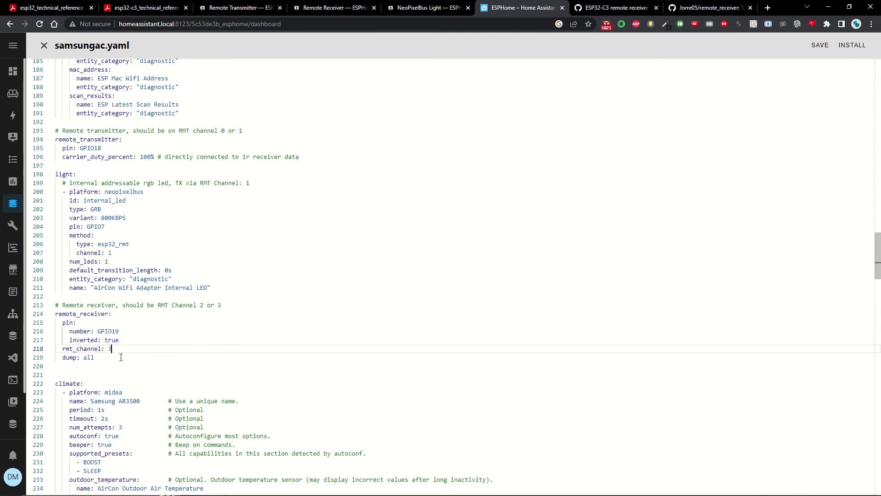
{"action": "double_click", "coordinate": [108, 349]}
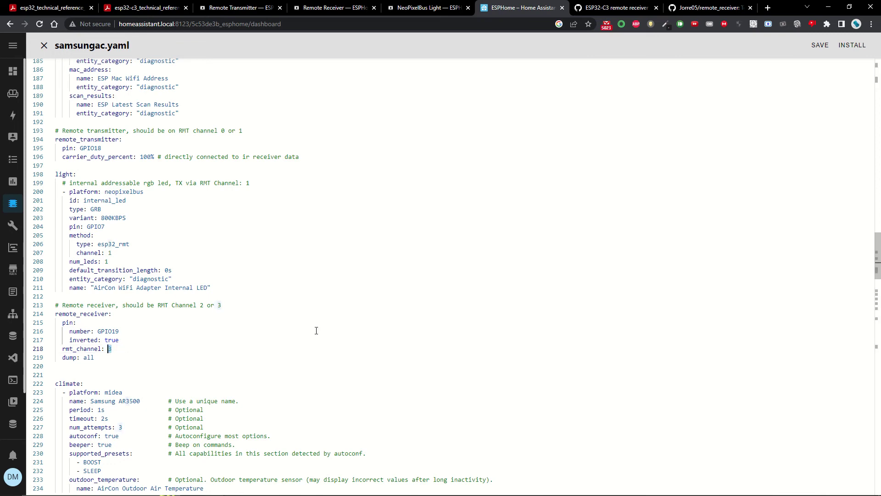
{"action": "type", "text": "2"}
{"action": "scroll", "coordinate": [317, 331], "scroll_direction": "up", "scroll_amount": 2}
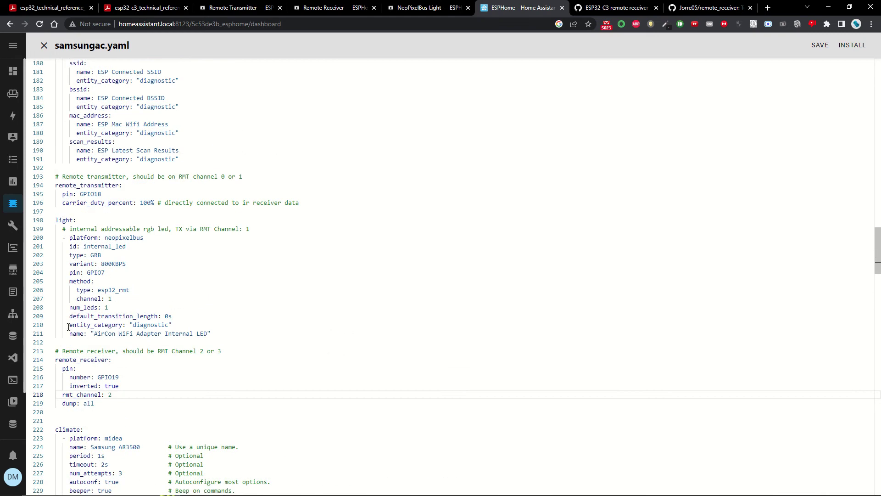
Step: Inspect the receiver's pin settings, recheck the ESP32-C3 RMT diagram, and reopen the issue
{"action": "left_click", "coordinate": [147, 351]}
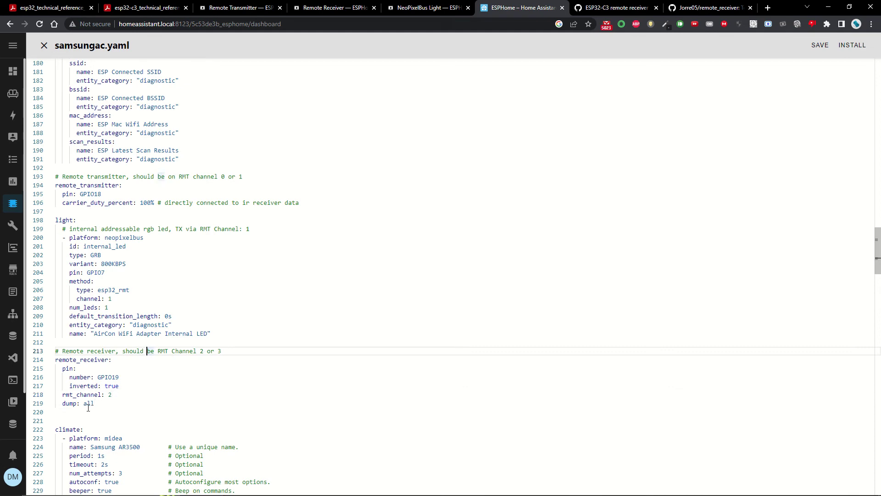
{"action": "left_click_drag", "start_coordinate": [103, 404], "coordinate": [62, 369]}
{"action": "left_click", "coordinate": [104, 385]}
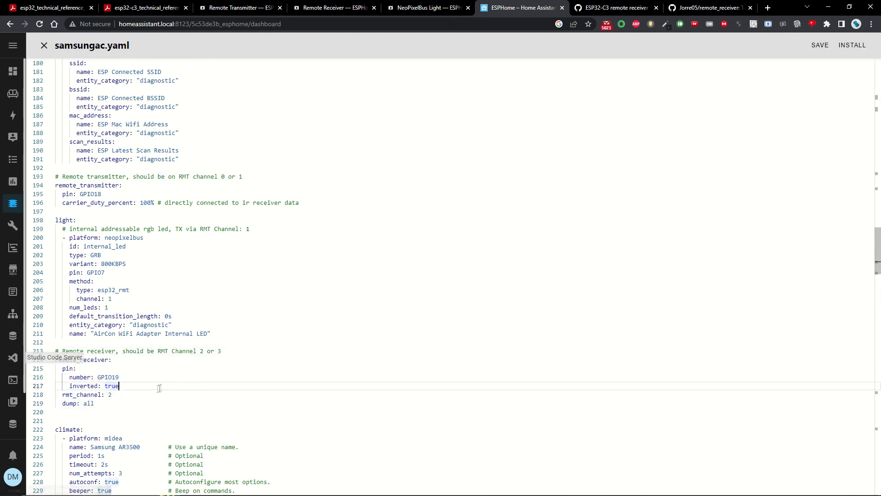
{"action": "left_click", "coordinate": [144, 8]}
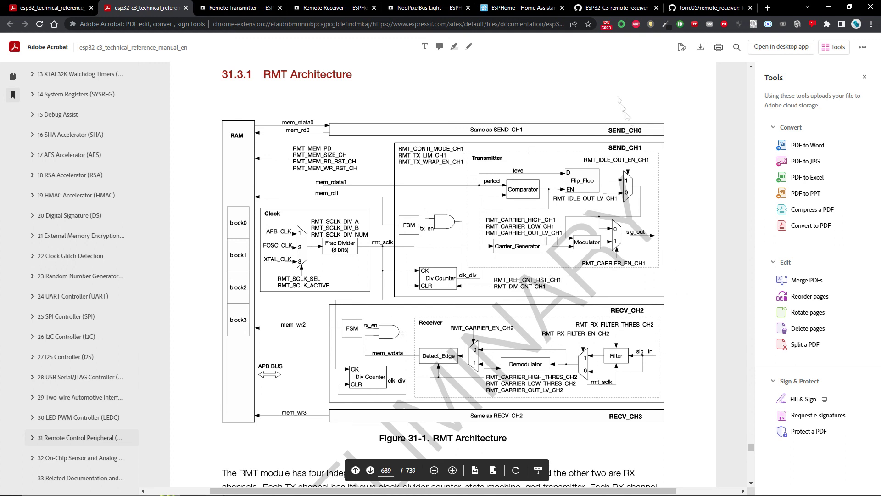
{"action": "left_click", "coordinate": [611, 8]}
{"action": "scroll", "coordinate": [449, 205], "scroll_direction": "down", "scroll_amount": 5}
{"action": "scroll", "coordinate": [448, 204], "scroll_direction": "down", "scroll_amount": 2}
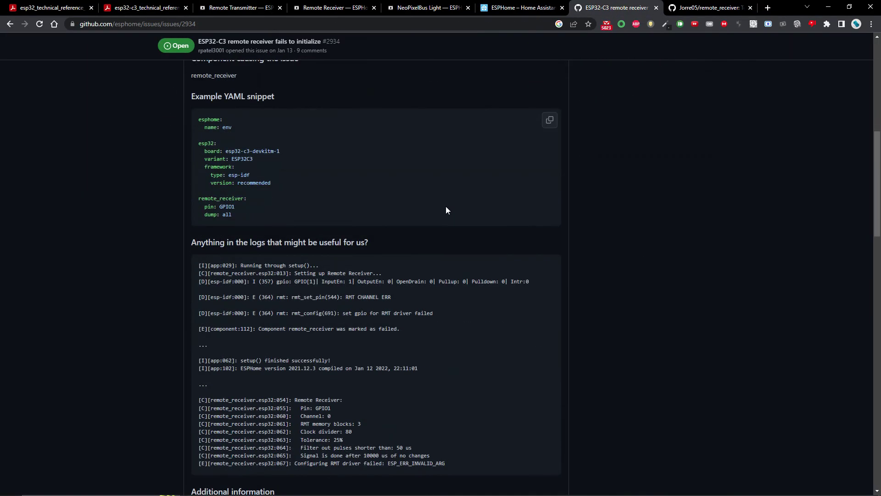